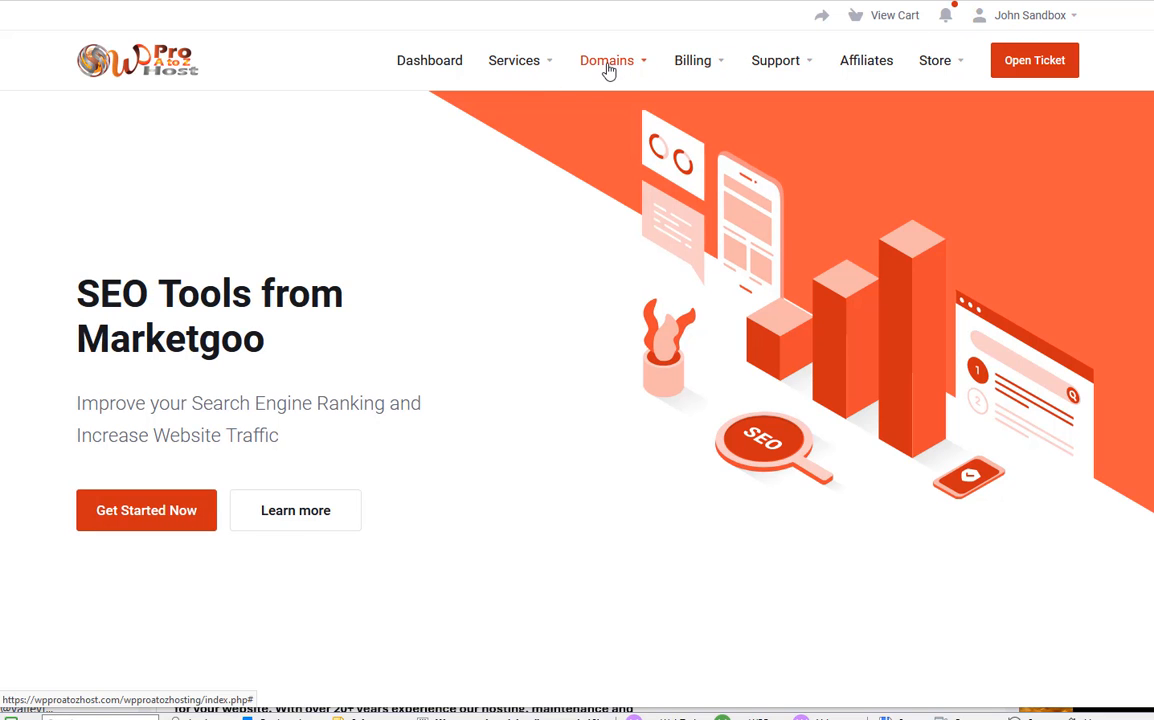
Step: Open the WordPress Website Hosting service for sandboxpage.com from the services list and log in to its cPanel
{"action": "left_click", "coordinate": [517, 66]}
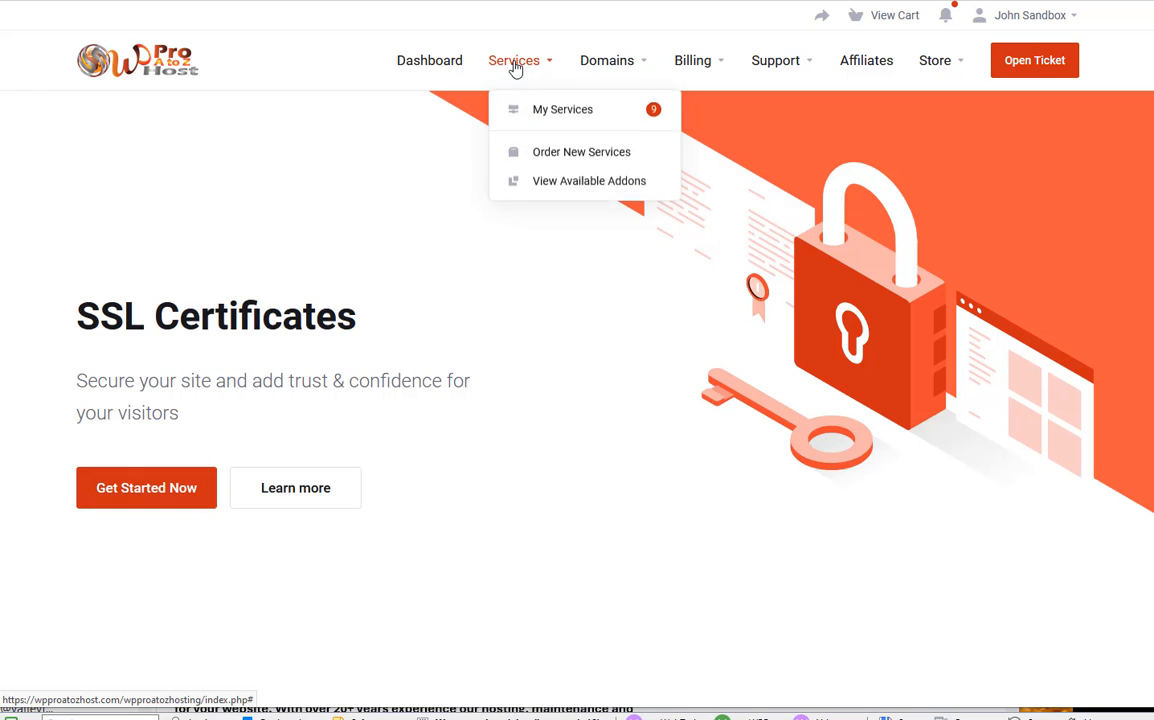
{"action": "left_click", "coordinate": [530, 110]}
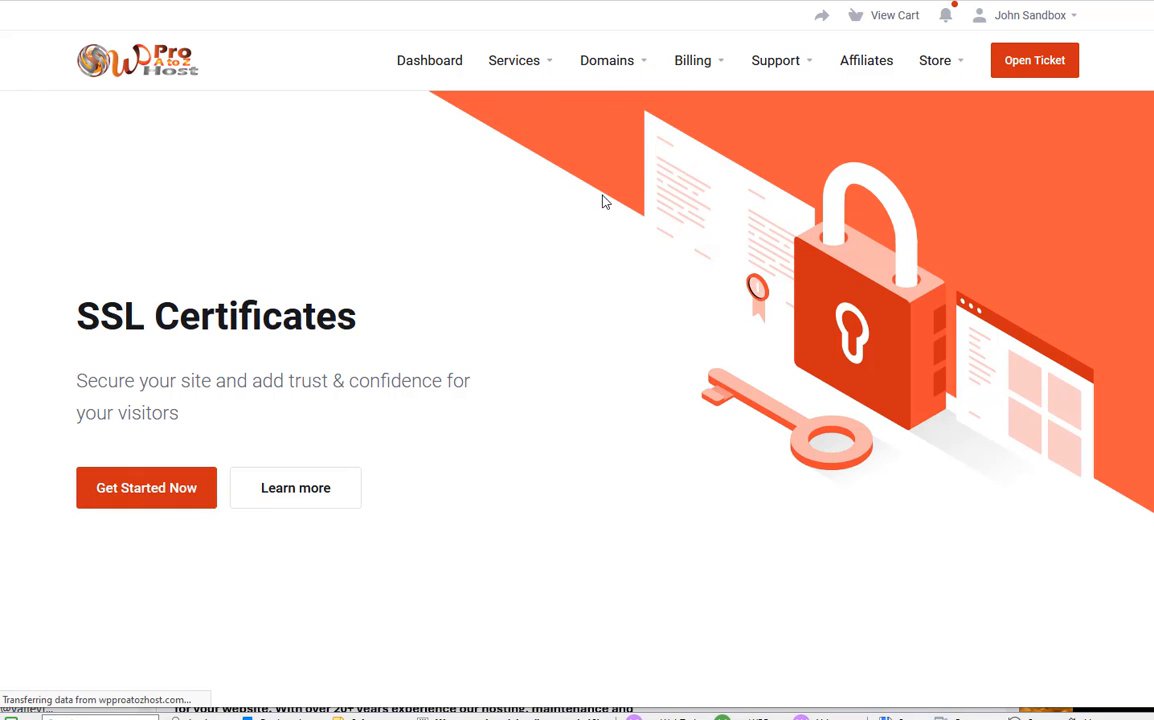
{"action": "scroll", "coordinate": [546, 214], "scroll_direction": "down", "scroll_amount": 5}
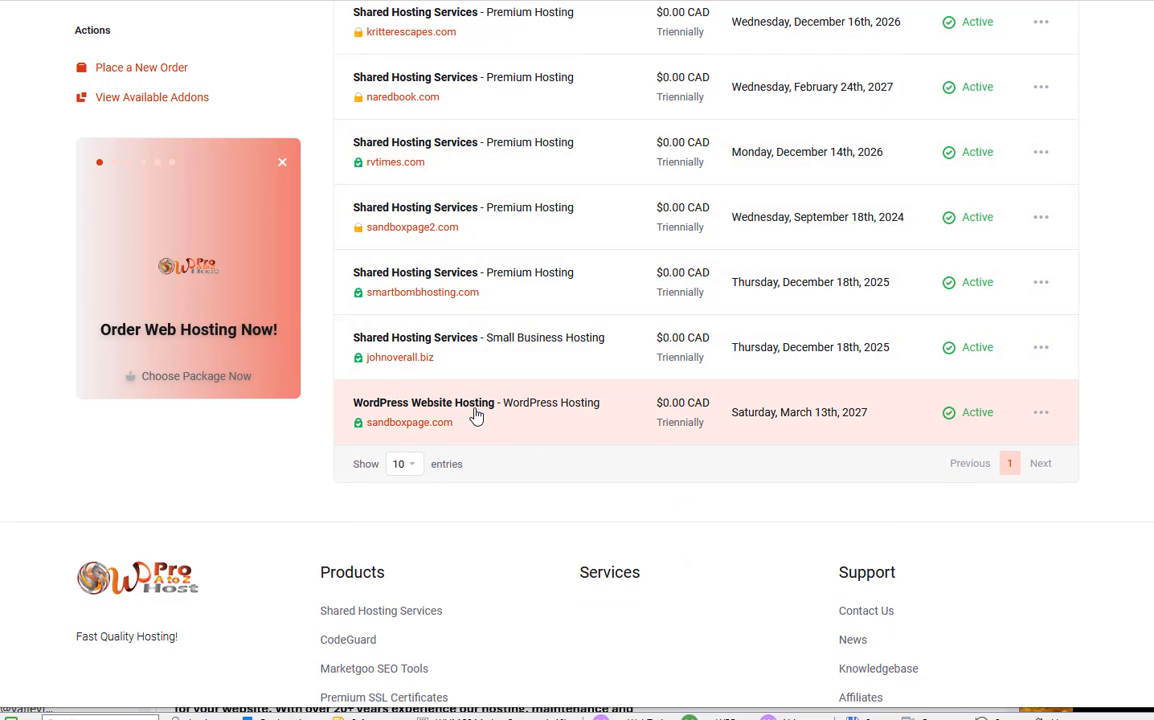
{"action": "left_click", "coordinate": [476, 415]}
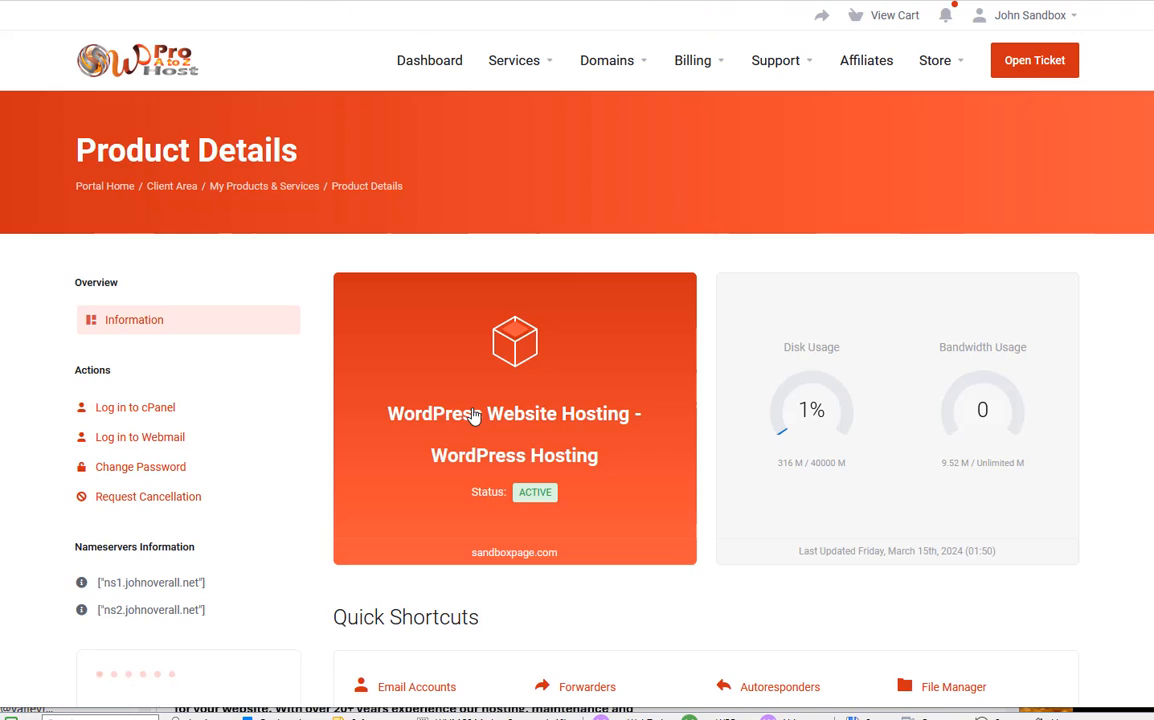
{"action": "scroll", "coordinate": [380, 303], "scroll_direction": "down", "scroll_amount": 3}
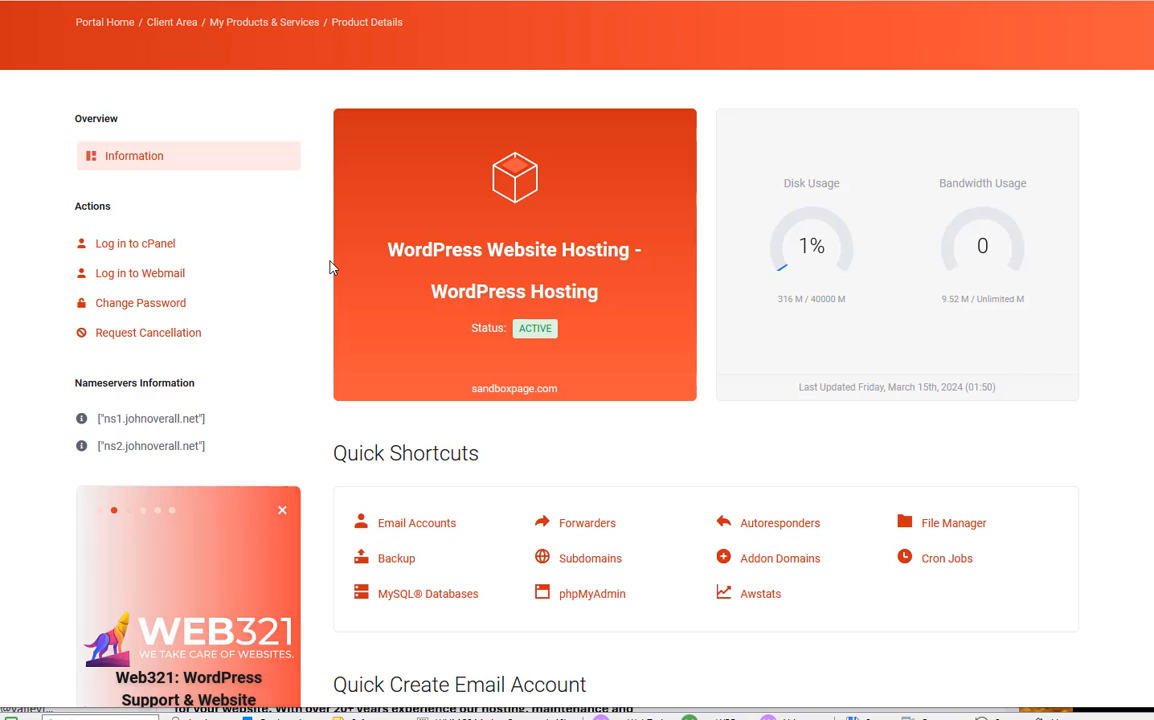
{"action": "left_click", "coordinate": [149, 251]}
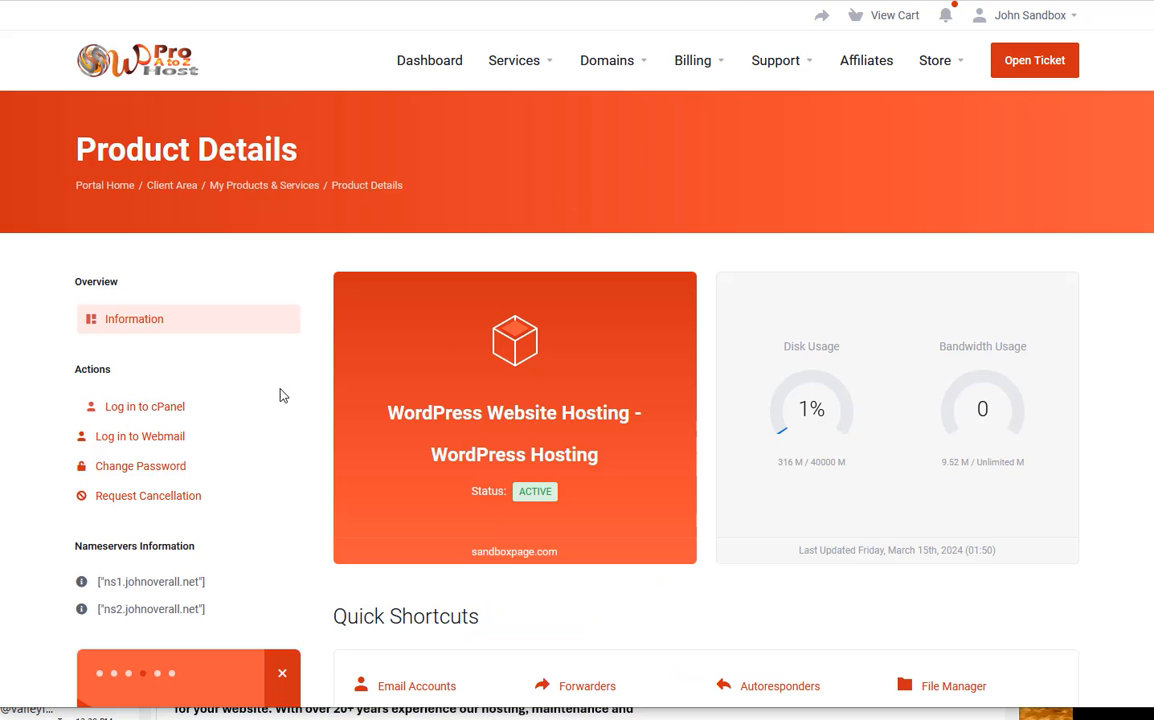
Step: Look over the hosting product page, return to the services list and visit the sandboxpage.com website
{"action": "scroll", "coordinate": [281, 396], "scroll_direction": "down", "scroll_amount": 3}
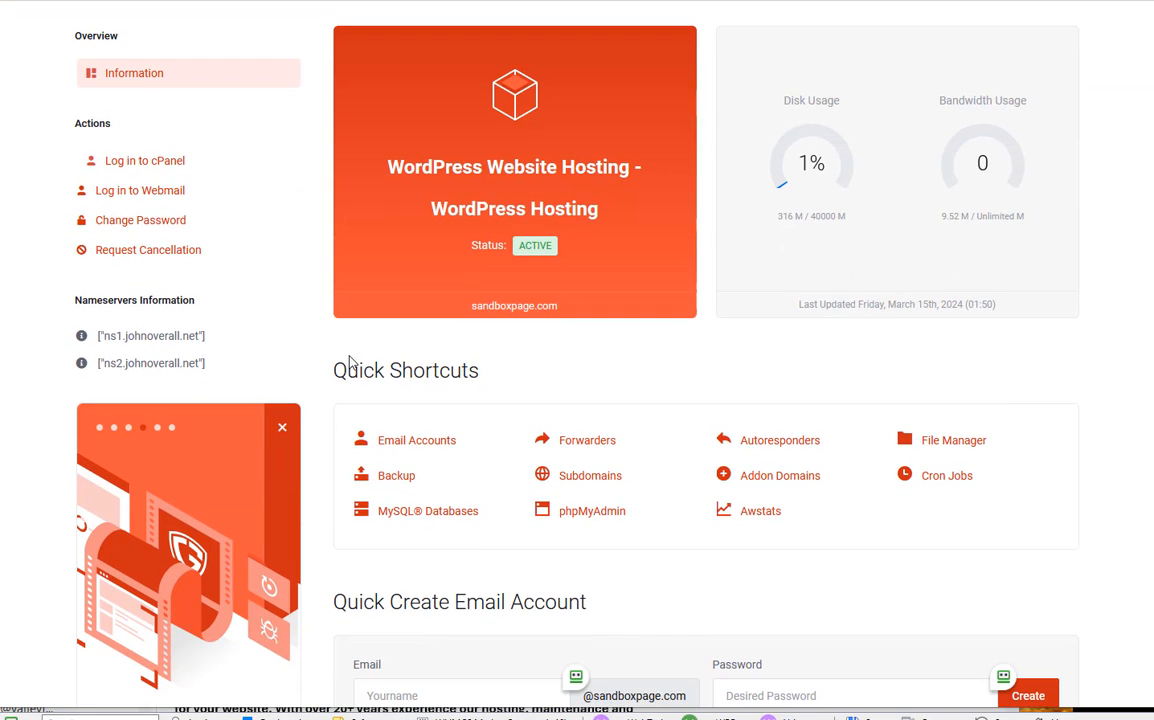
{"action": "scroll", "coordinate": [345, 364], "scroll_direction": "down", "scroll_amount": 3}
{"action": "scroll", "coordinate": [349, 360], "scroll_direction": "up", "scroll_amount": 2}
{"action": "scroll", "coordinate": [349, 360], "scroll_direction": "up", "scroll_amount": 3}
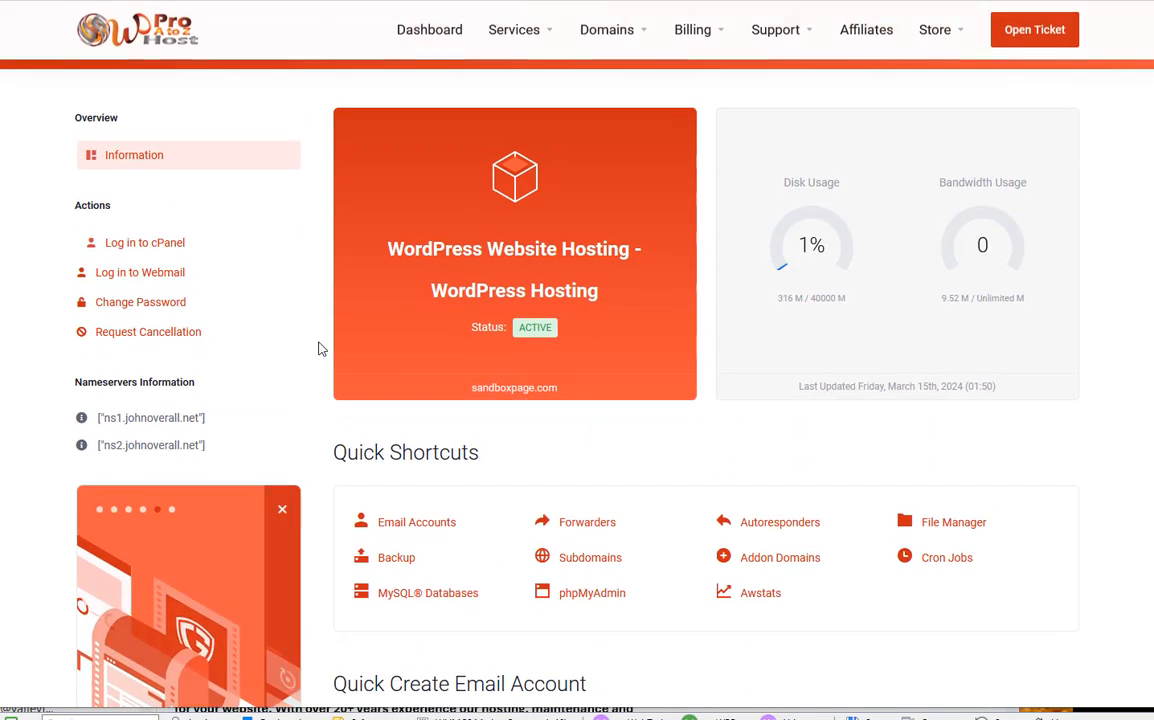
{"action": "scroll", "coordinate": [312, 302], "scroll_direction": "down", "scroll_amount": 5}
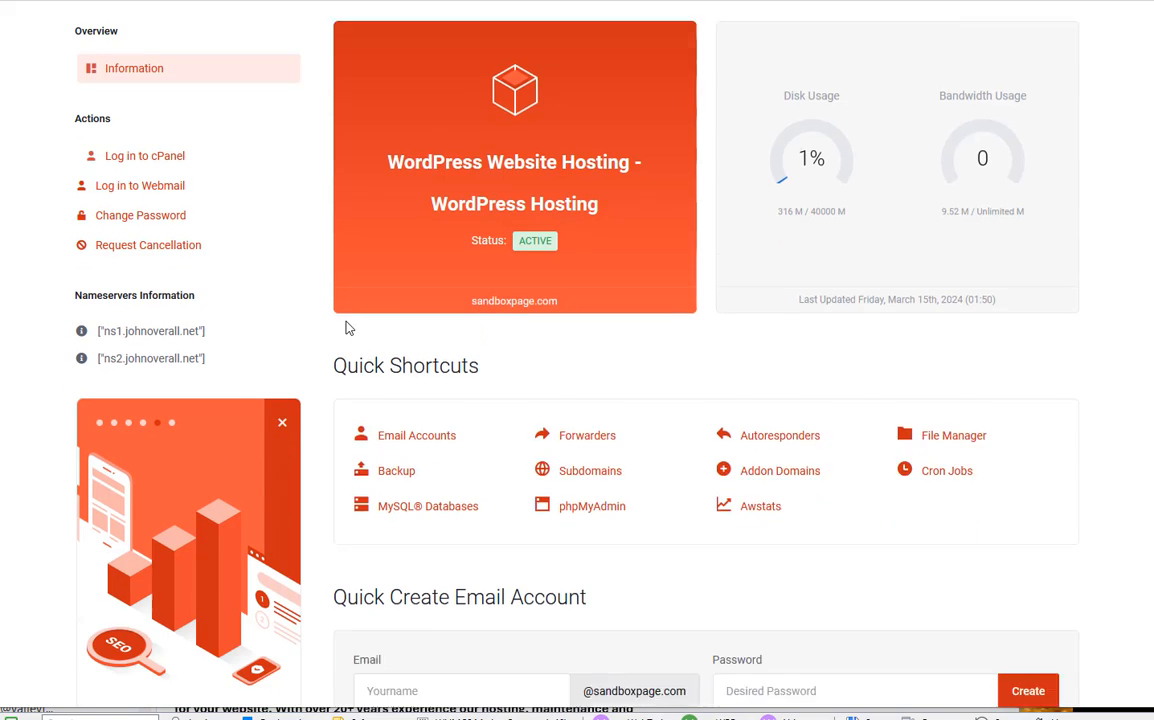
{"action": "left_click", "coordinate": [437, 266]}
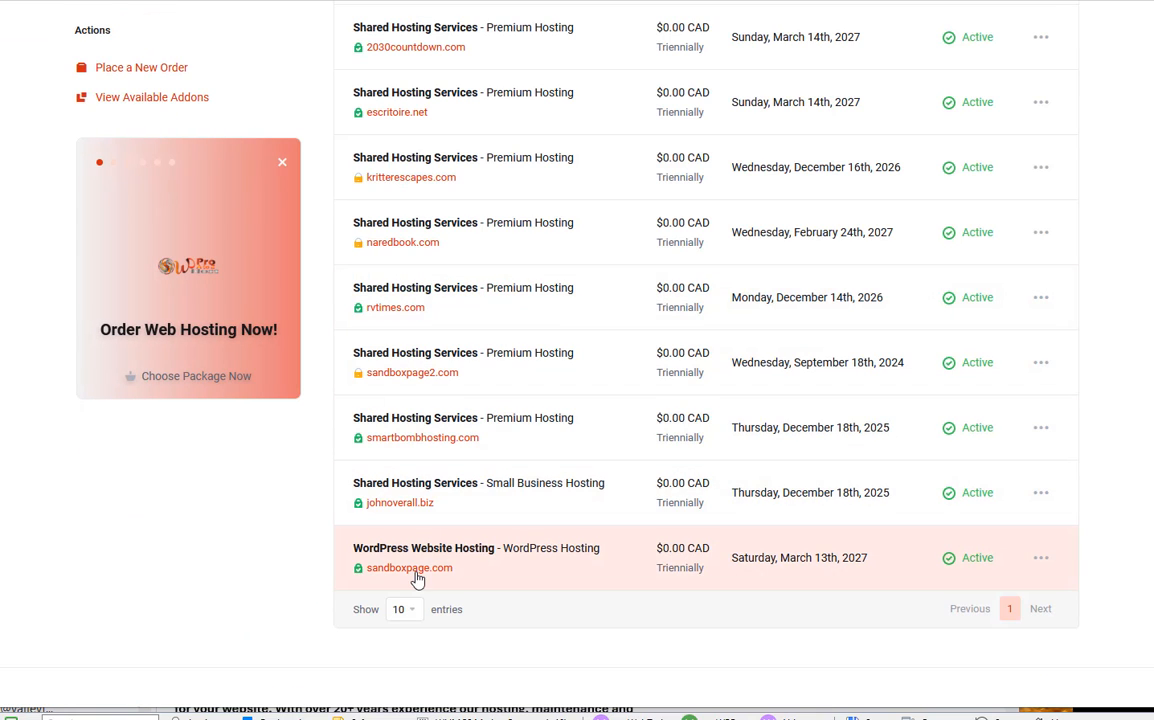
{"action": "left_click", "coordinate": [404, 570]}
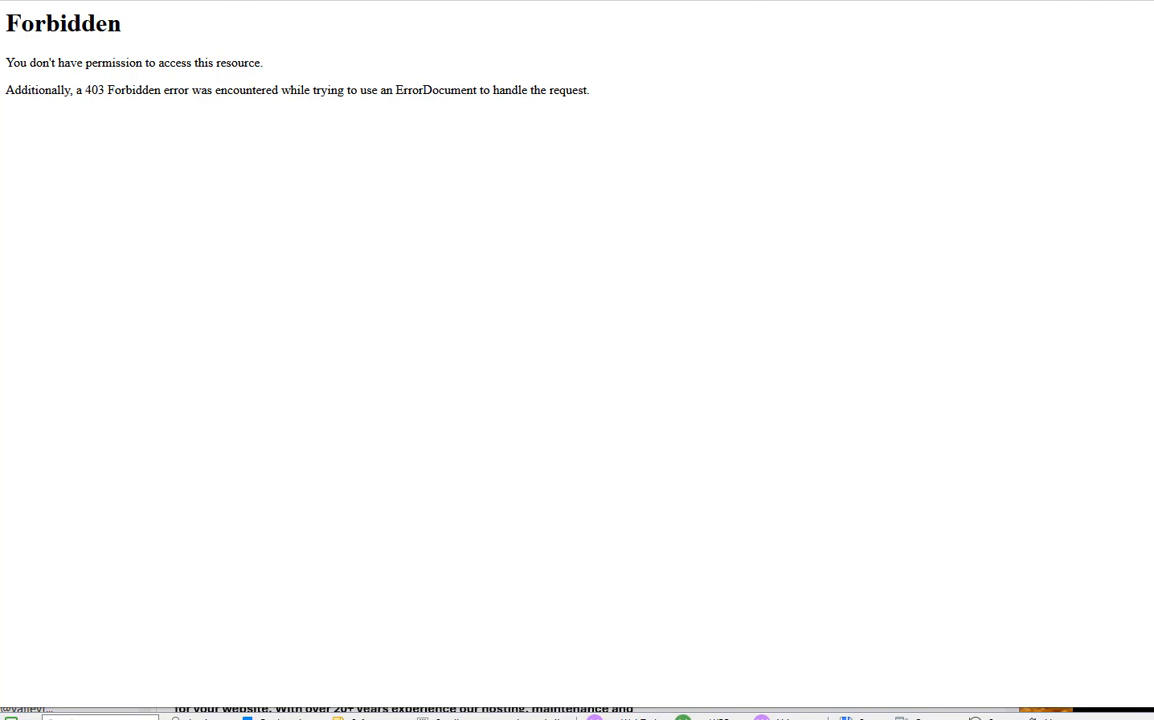
Step: Switch to cPanel and start a new WordPress installation in WP Toolkit
{"action": "key", "text": "ctrl+Tab"}
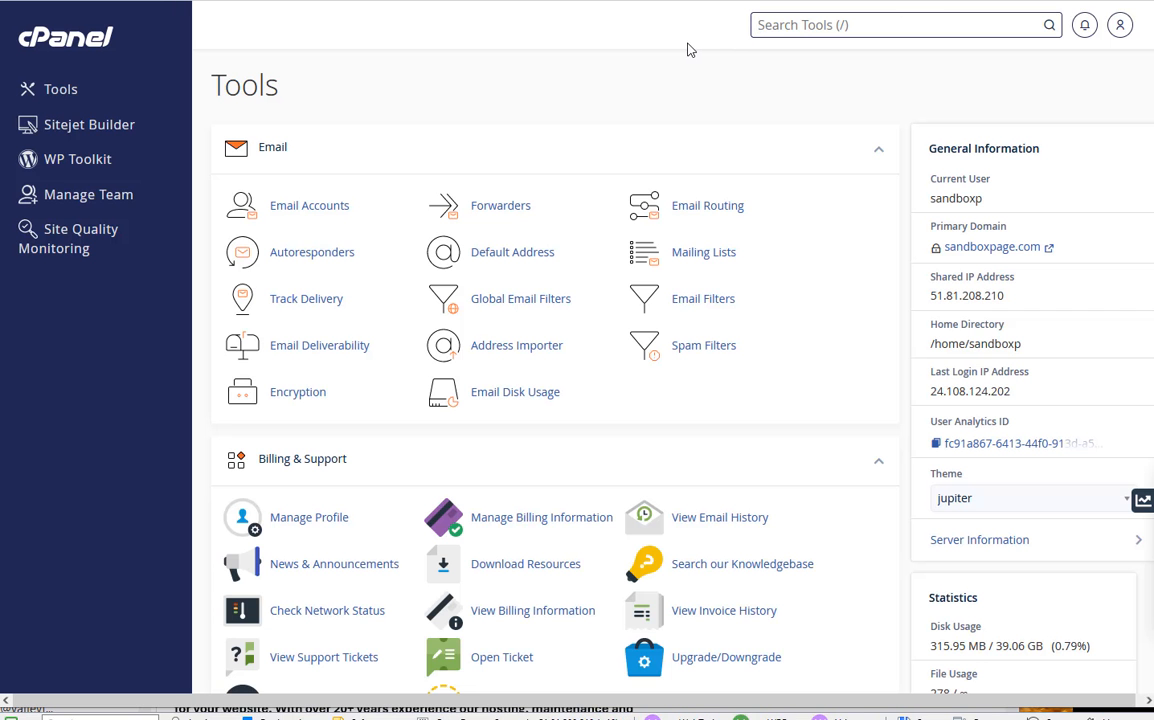
{"action": "left_click", "coordinate": [66, 162]}
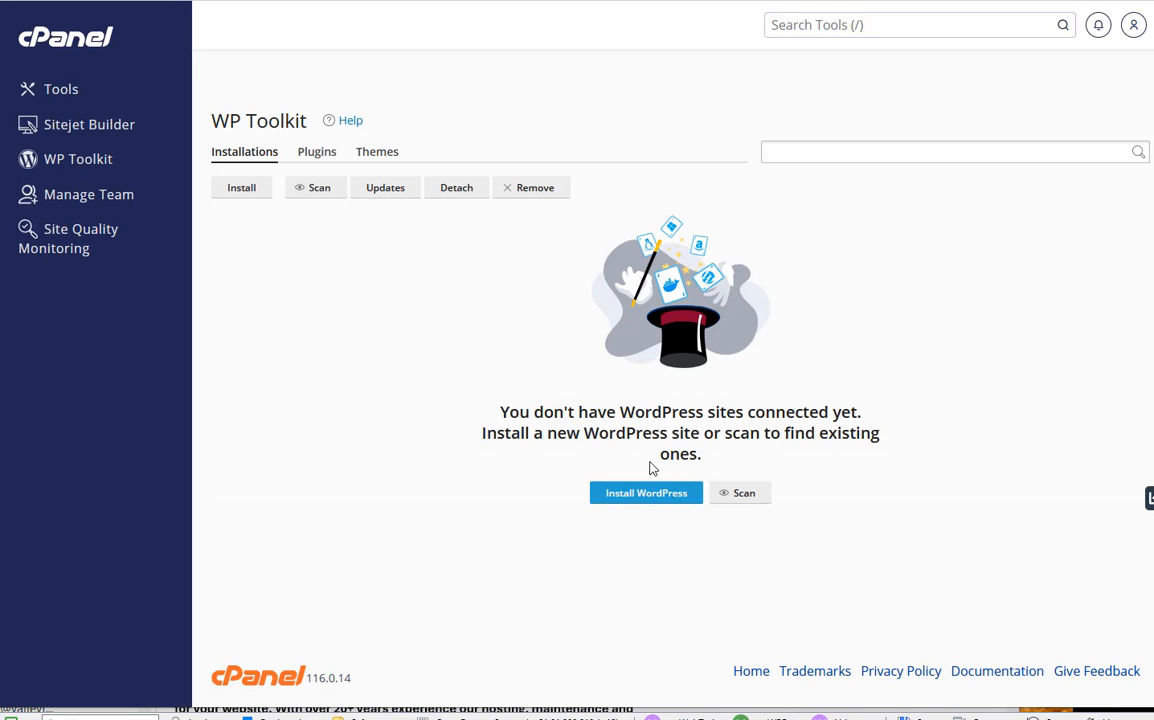
{"action": "left_click", "coordinate": [243, 190]}
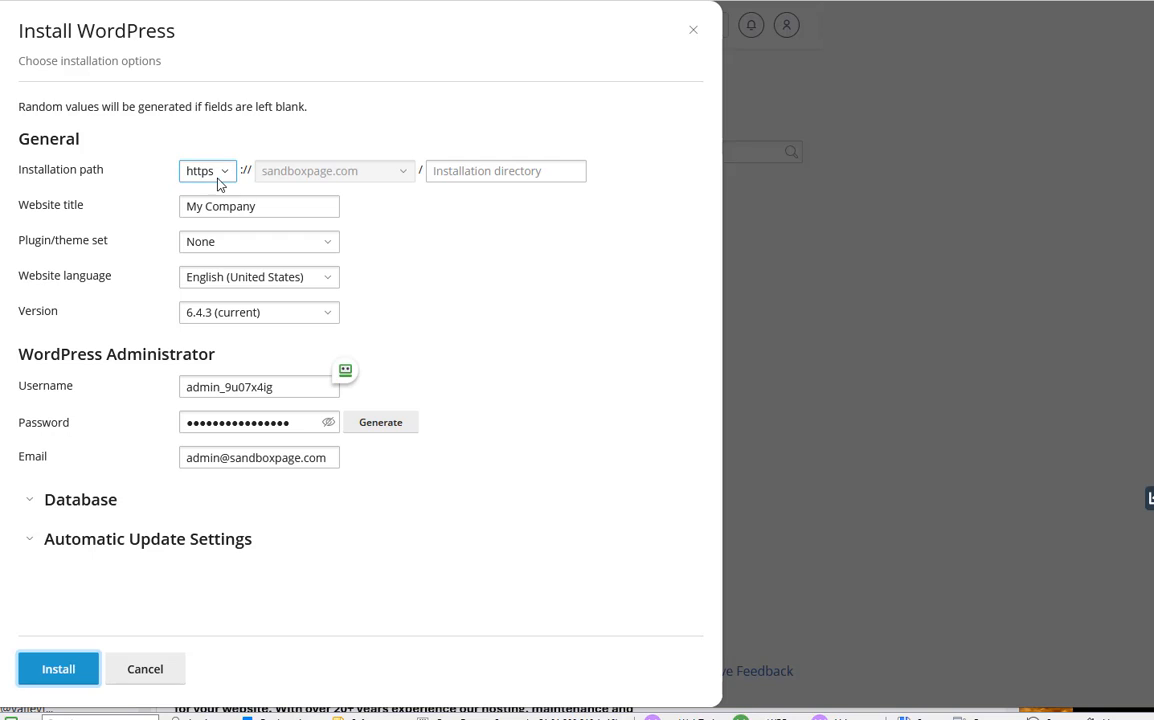
Step: Set the installation's plugin/theme set to "WPProAtoZ Reccomended WordPress - Elementor and base plugins"
{"action": "left_click", "coordinate": [467, 172]}
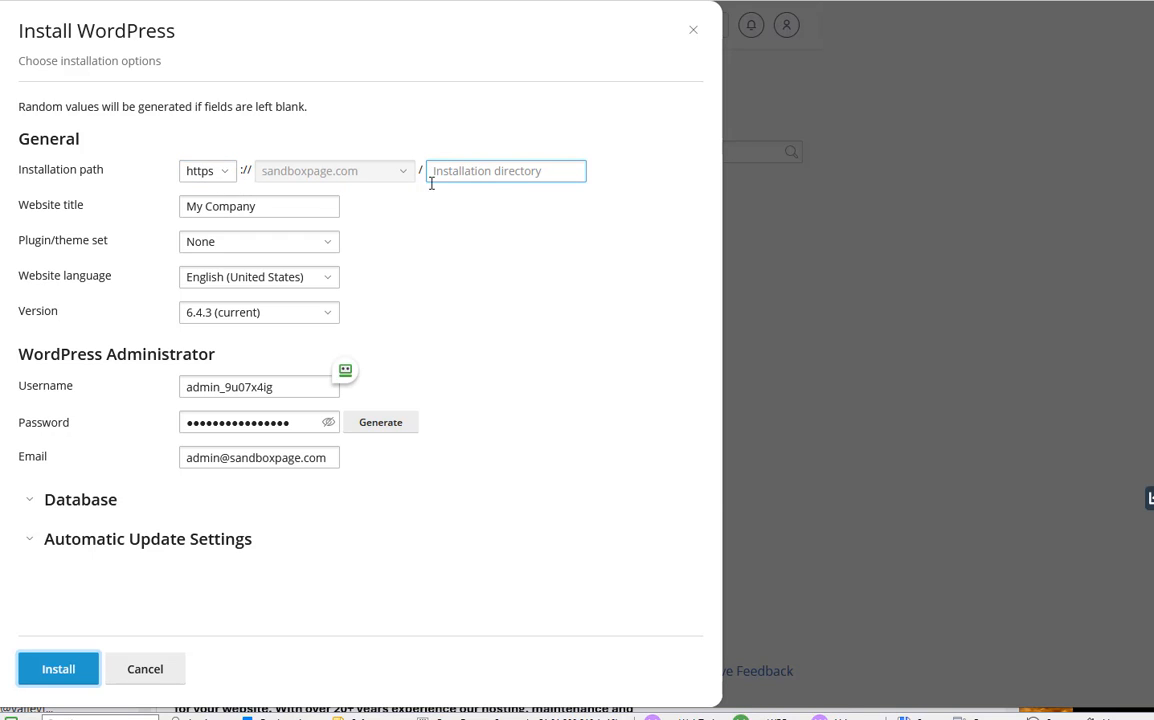
{"action": "left_click", "coordinate": [303, 206]}
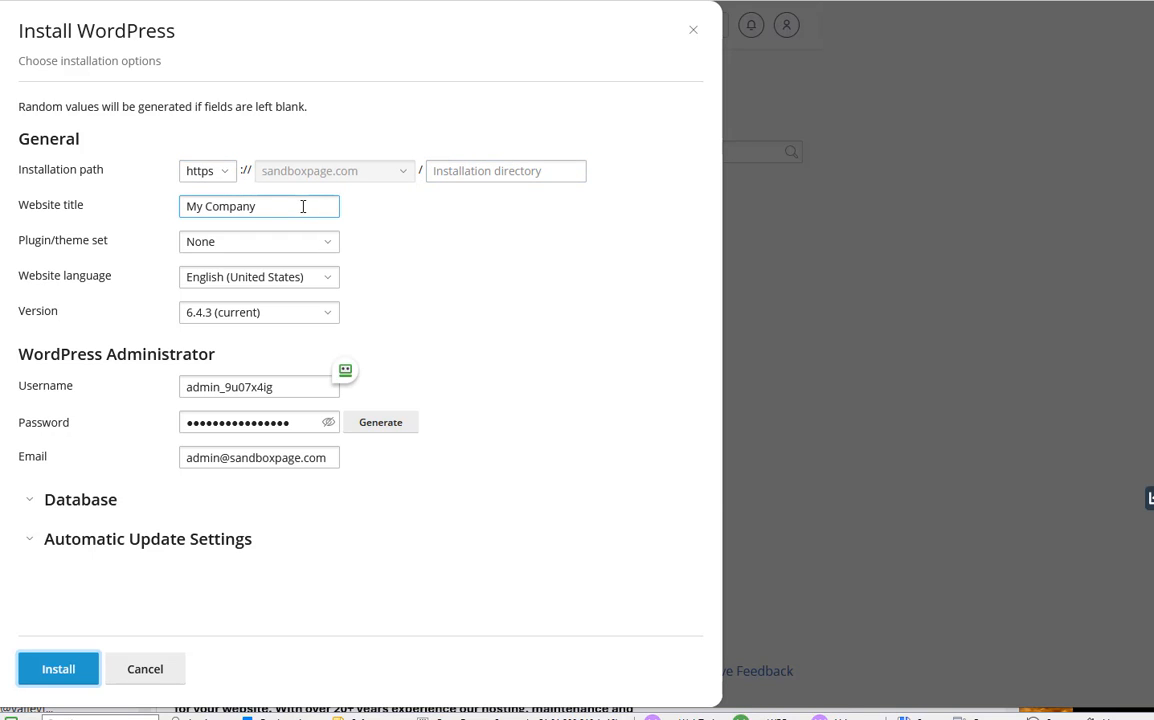
{"action": "left_click", "coordinate": [255, 240]}
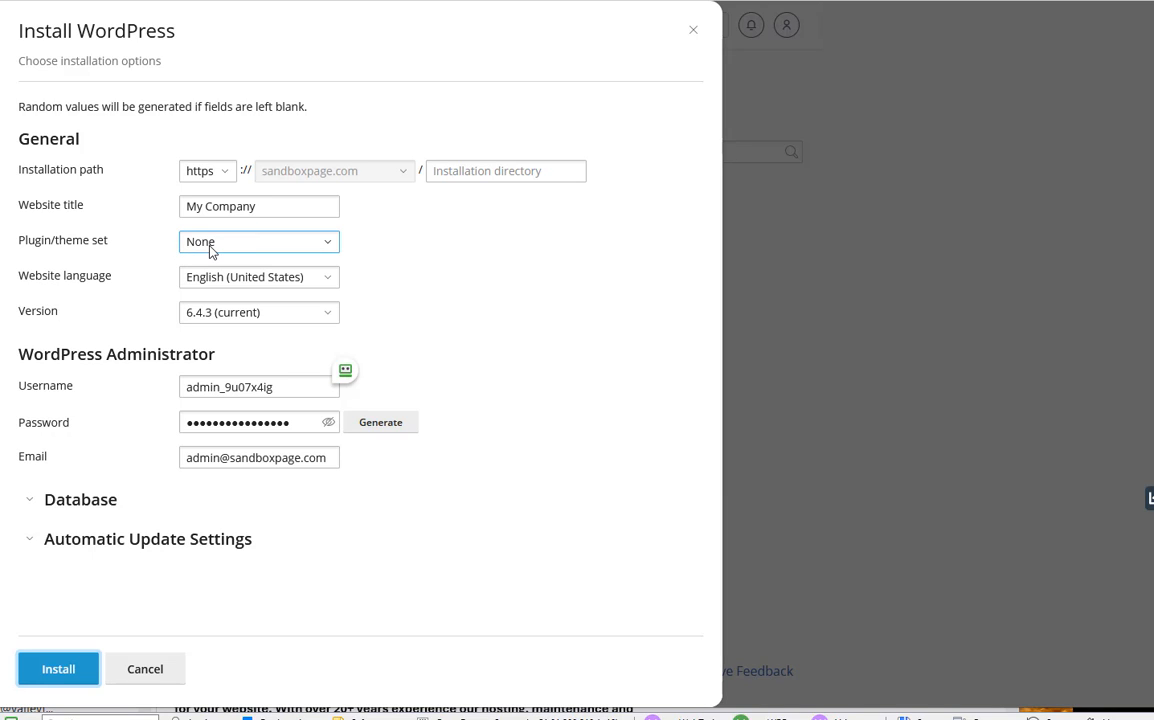
{"action": "left_click", "coordinate": [209, 247]}
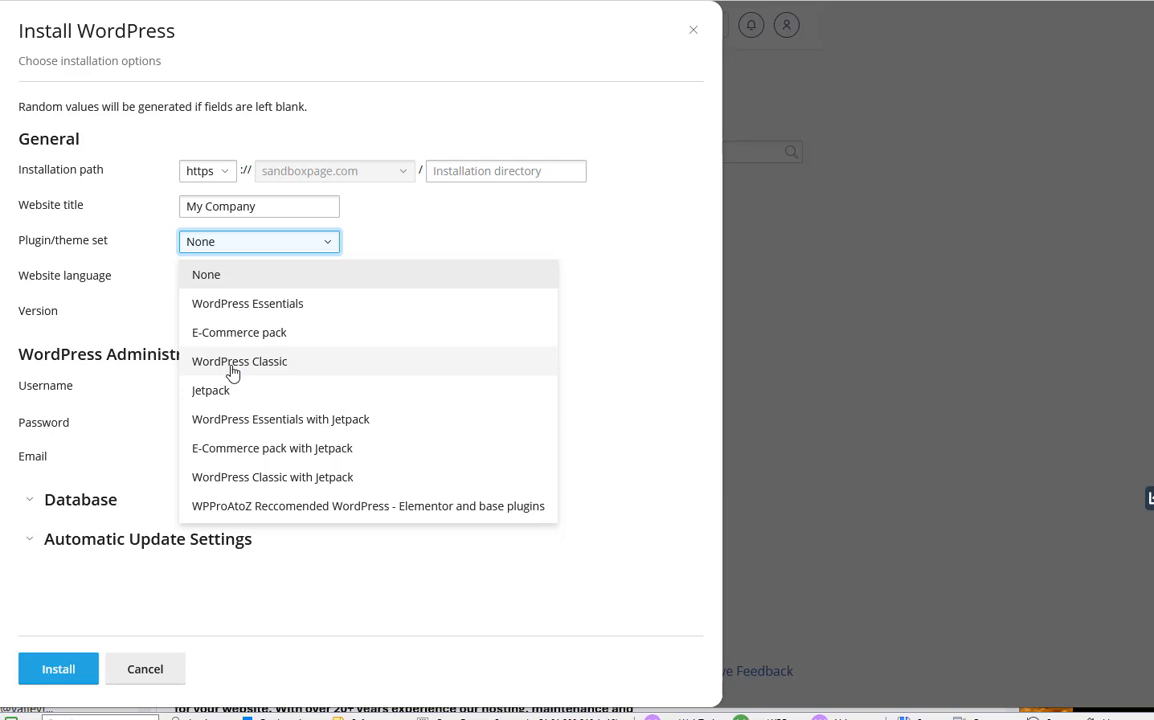
{"action": "left_click", "coordinate": [286, 508]}
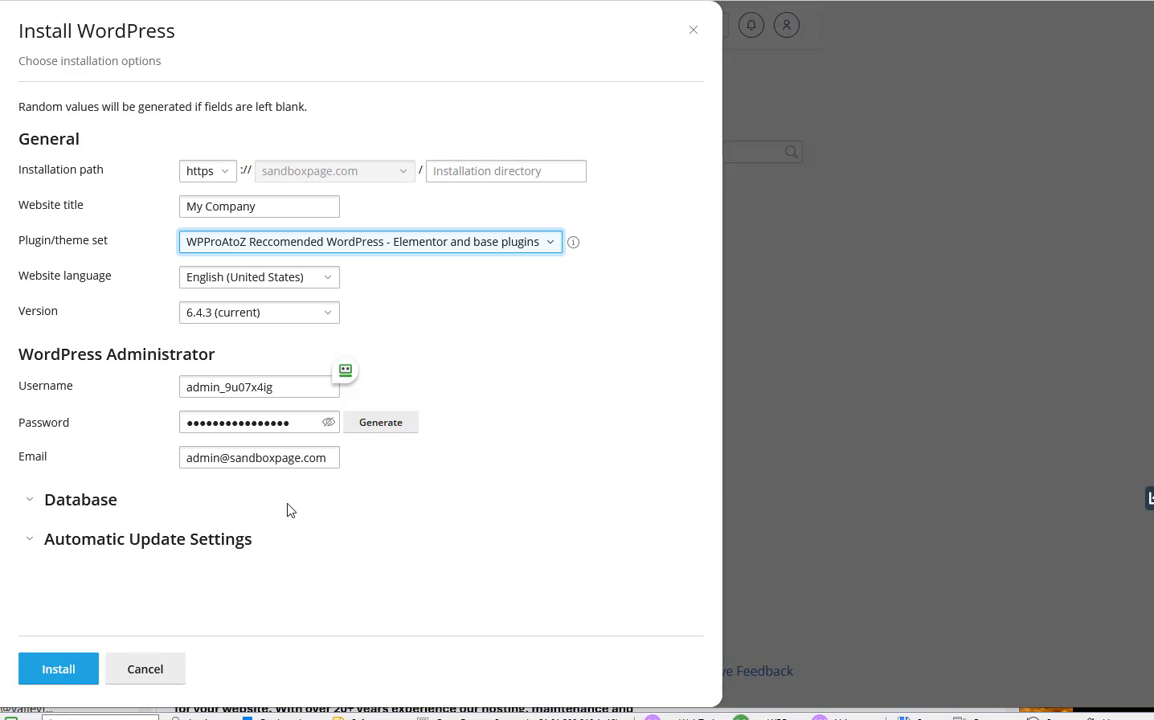
Step: Review the available WordPress versions and the administrator username and password fields
{"action": "left_click", "coordinate": [328, 318]}
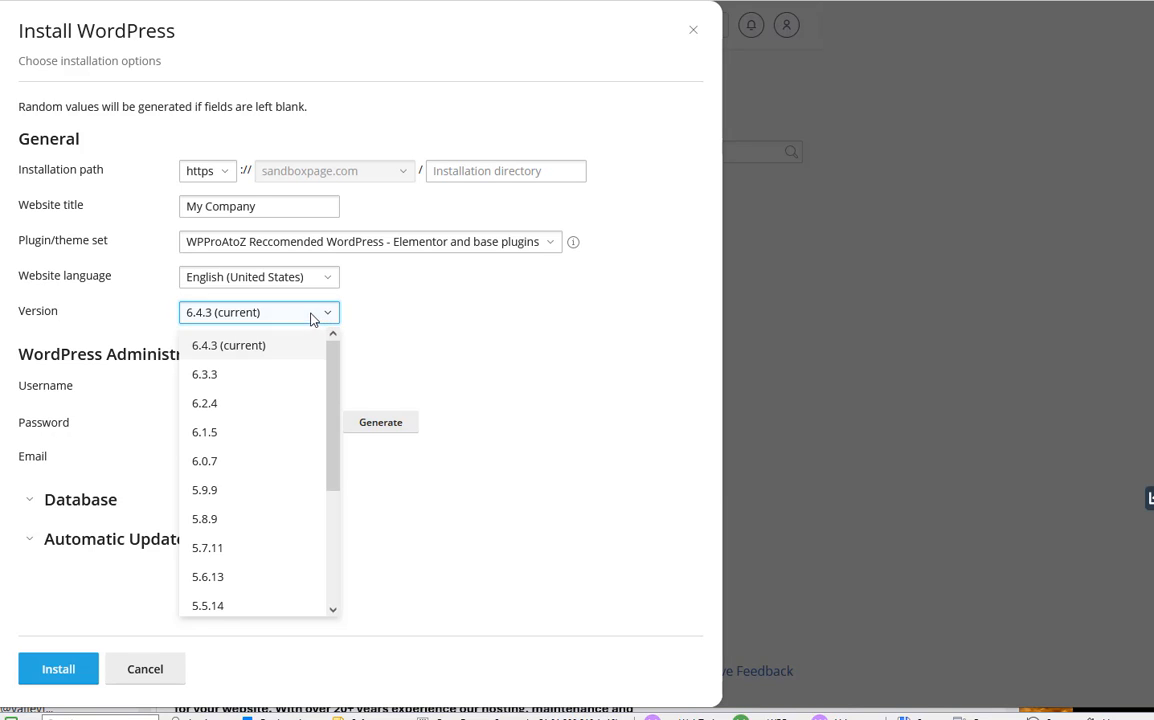
{"action": "left_click", "coordinate": [421, 318]}
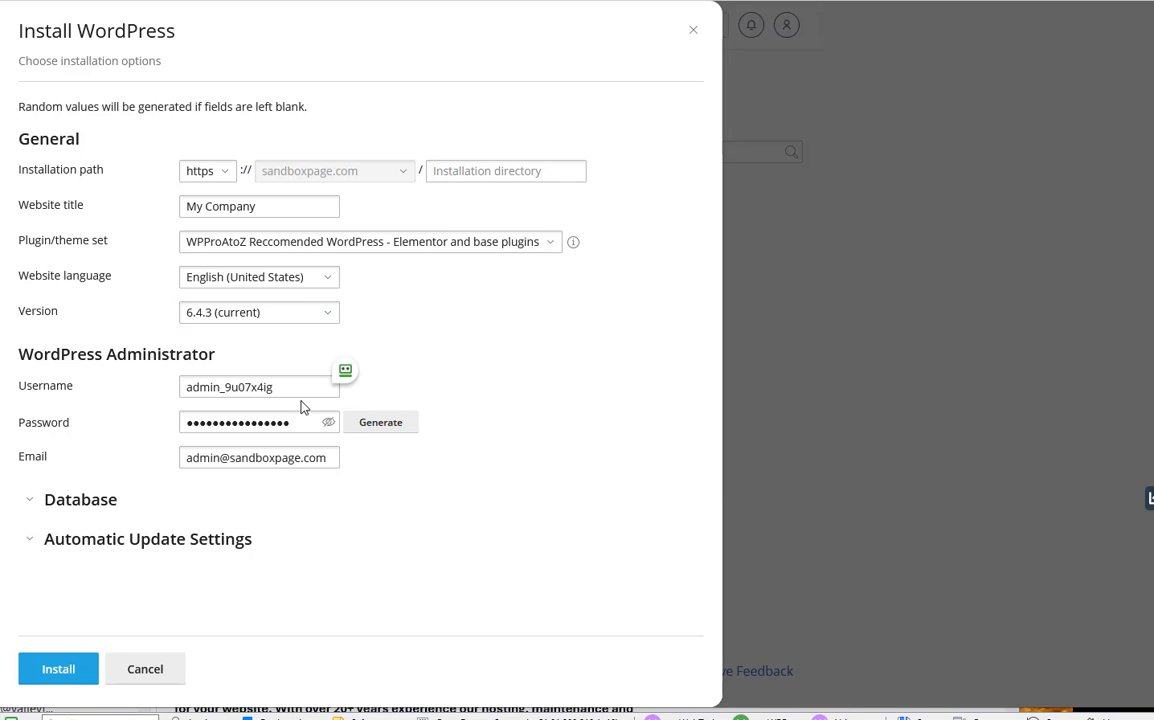
{"action": "left_click", "coordinate": [211, 388]}
{"action": "left_click", "coordinate": [238, 424]}
{"action": "left_click", "coordinate": [245, 431]}
Step: Expand the Database settings and examine the database name, table prefix and user fields
{"action": "left_click", "coordinate": [30, 502]}
{"action": "scroll", "coordinate": [185, 514], "scroll_direction": "down", "scroll_amount": 1}
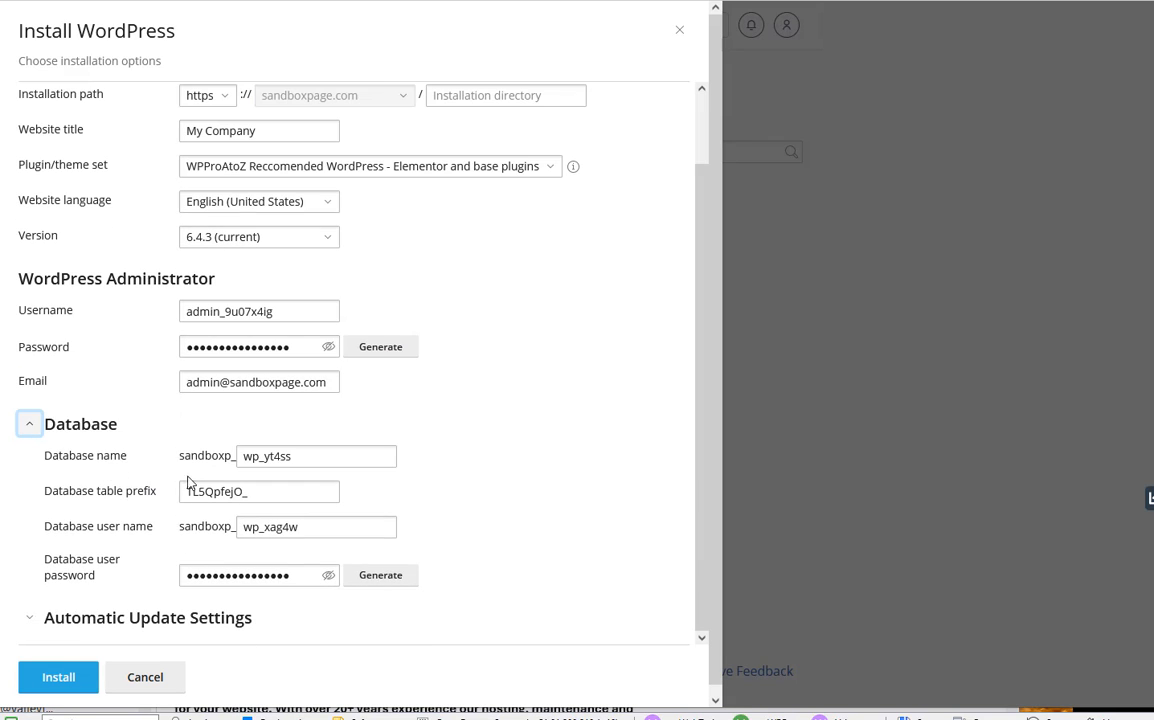
{"action": "left_click_drag", "start_coordinate": [291, 455], "coordinate": [176, 490]}
{"action": "scroll", "coordinate": [234, 504], "scroll_direction": "down", "scroll_amount": 1}
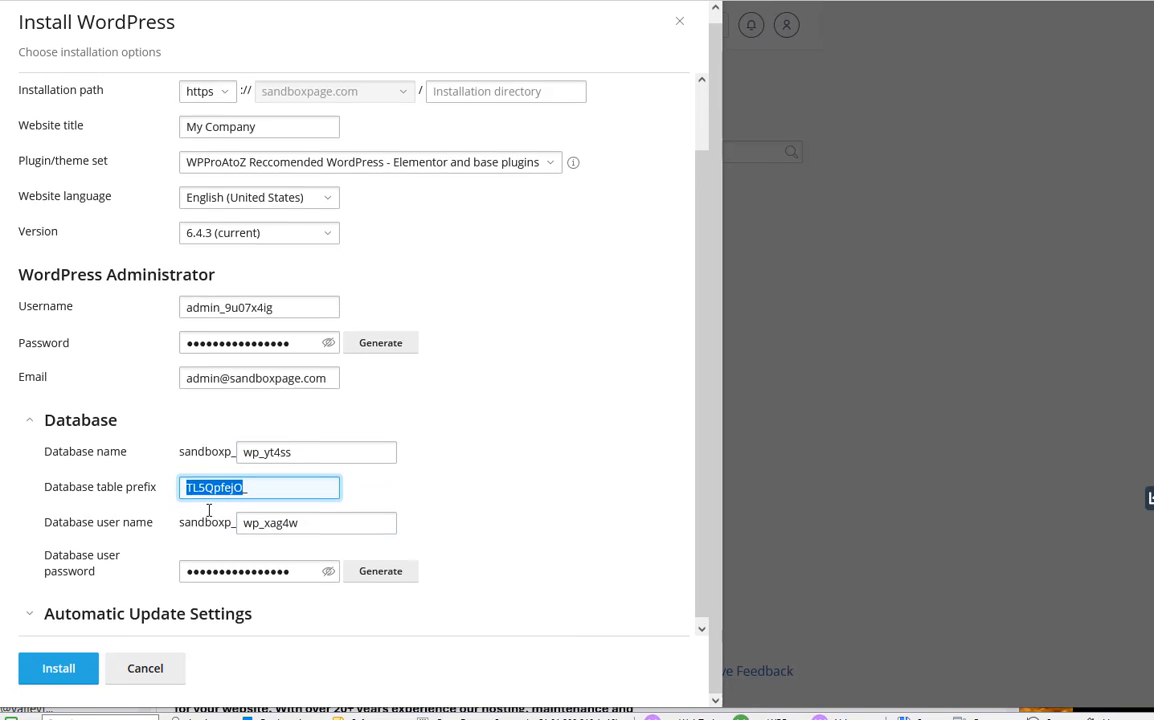
{"action": "scroll", "coordinate": [214, 512], "scroll_direction": "up", "scroll_amount": 3}
{"action": "scroll", "coordinate": [212, 510], "scroll_direction": "down", "scroll_amount": 3}
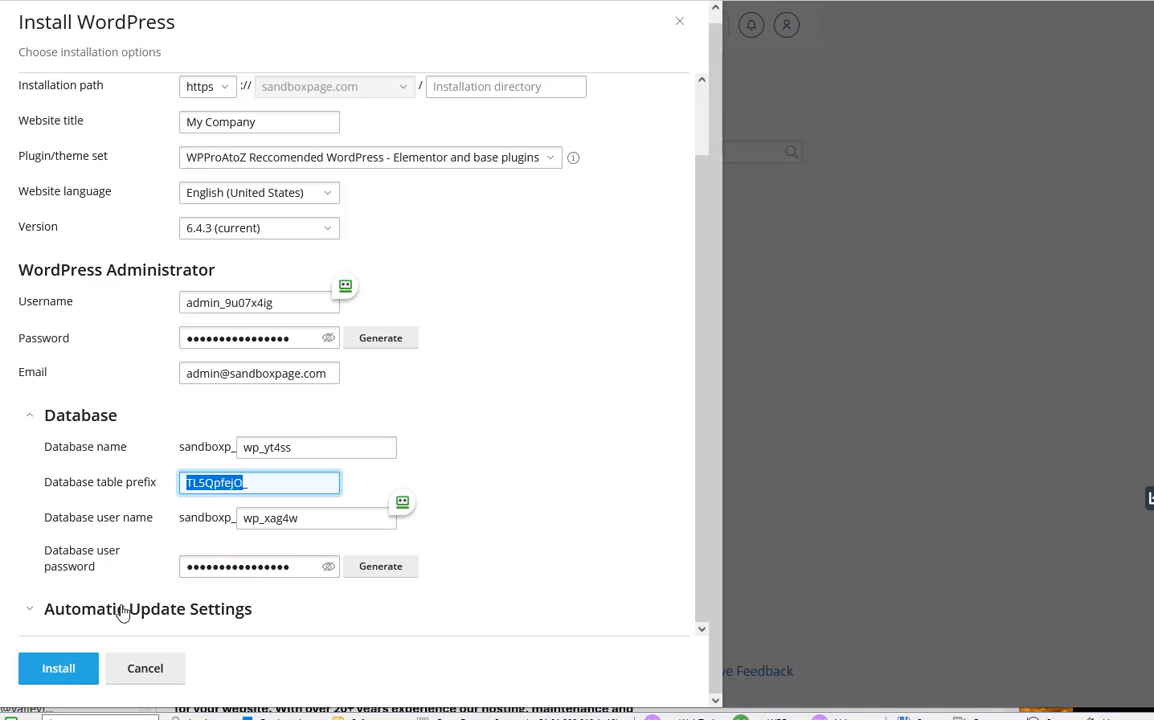
Step: Expand the automatic update settings and set WordPress to update automatically with only minor (security) updates
{"action": "left_click", "coordinate": [44, 611]}
{"action": "scroll", "coordinate": [70, 575], "scroll_direction": "down", "scroll_amount": 3}
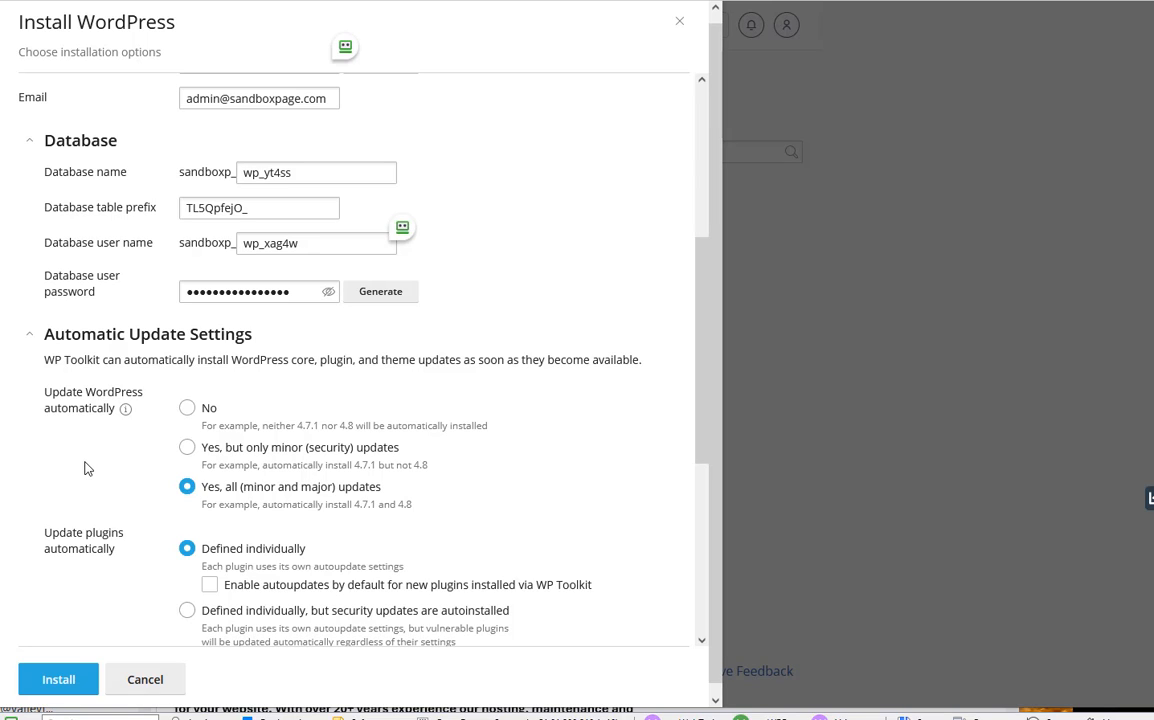
{"action": "left_click", "coordinate": [187, 410]}
{"action": "left_click", "coordinate": [186, 452]}
{"action": "scroll", "coordinate": [187, 488], "scroll_direction": "down", "scroll_amount": 1}
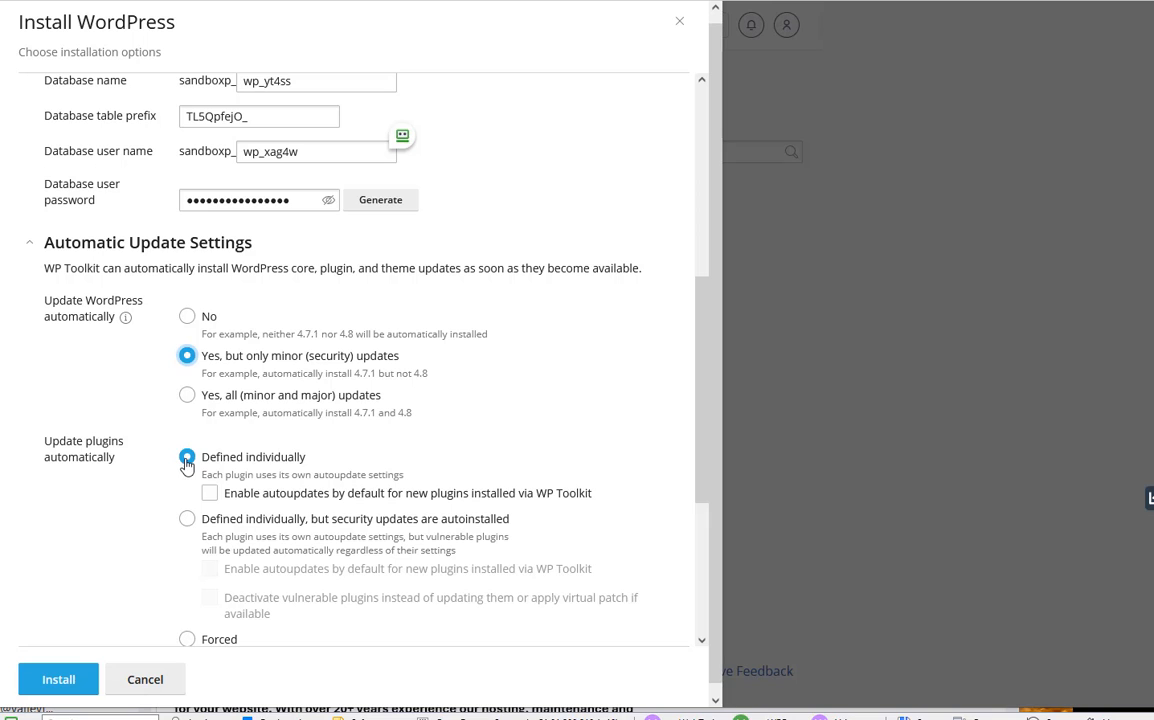
Step: Run the WordPress installation, declining the offers to save the password and to install more plugins
{"action": "scroll", "coordinate": [190, 464], "scroll_direction": "down", "scroll_amount": 2}
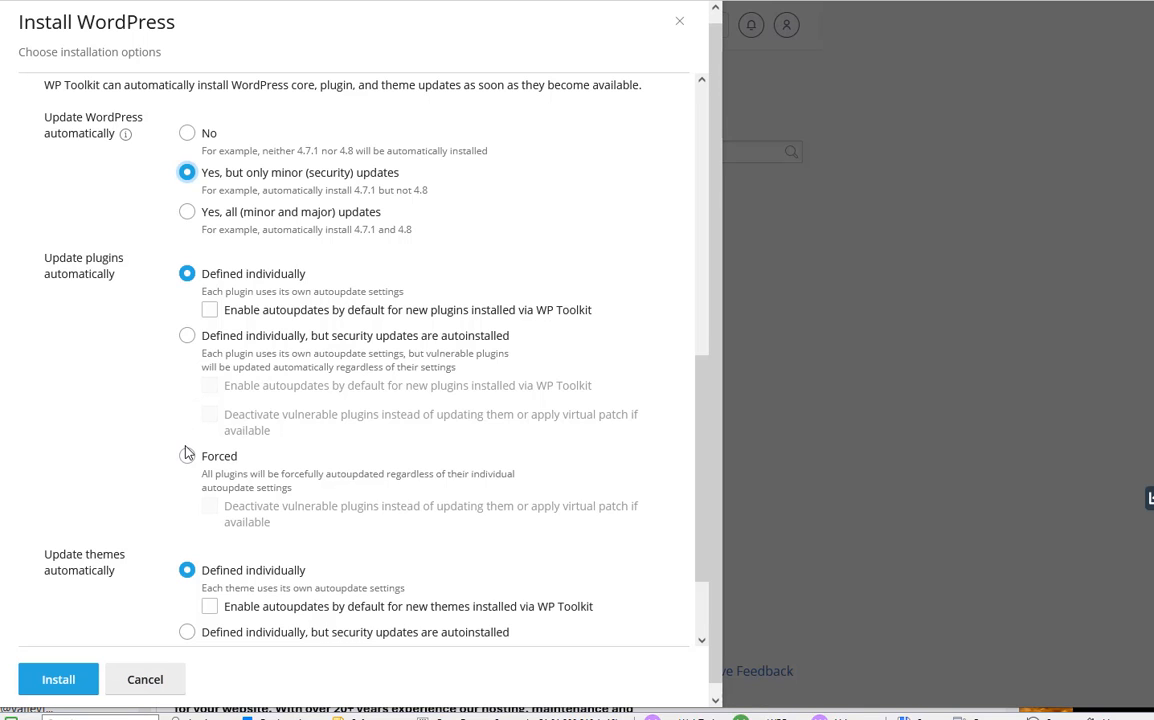
{"action": "scroll", "coordinate": [187, 453], "scroll_direction": "down", "scroll_amount": 1}
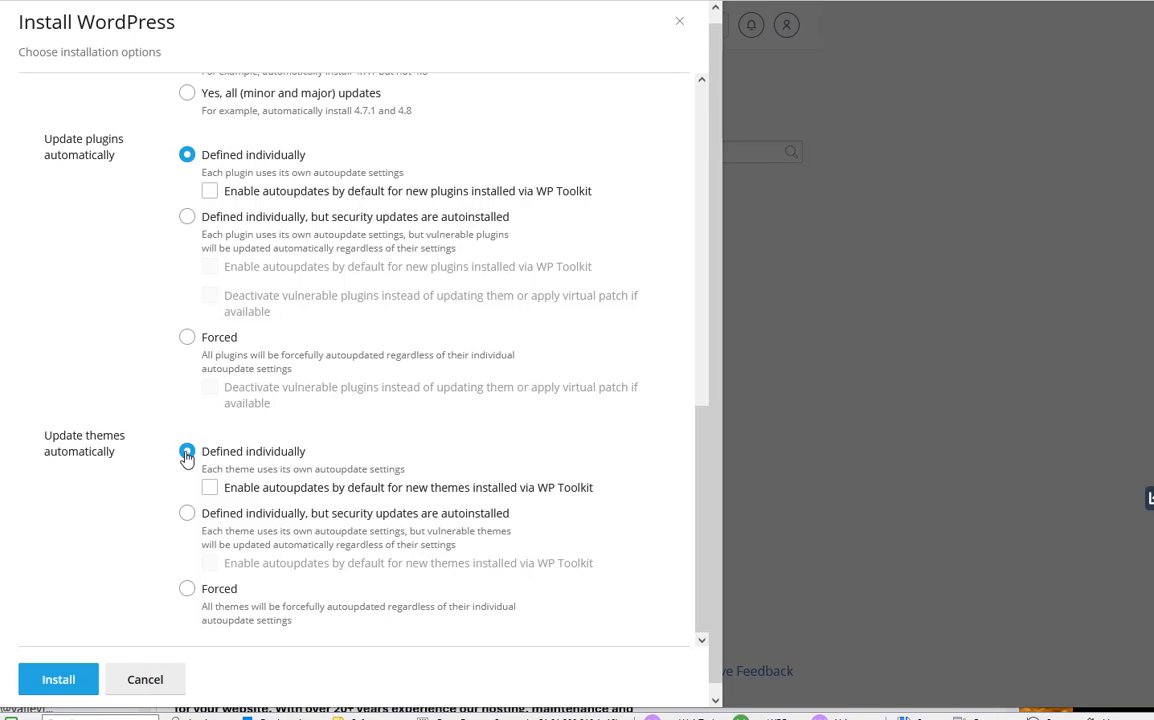
{"action": "scroll", "coordinate": [185, 456], "scroll_direction": "down", "scroll_amount": 1}
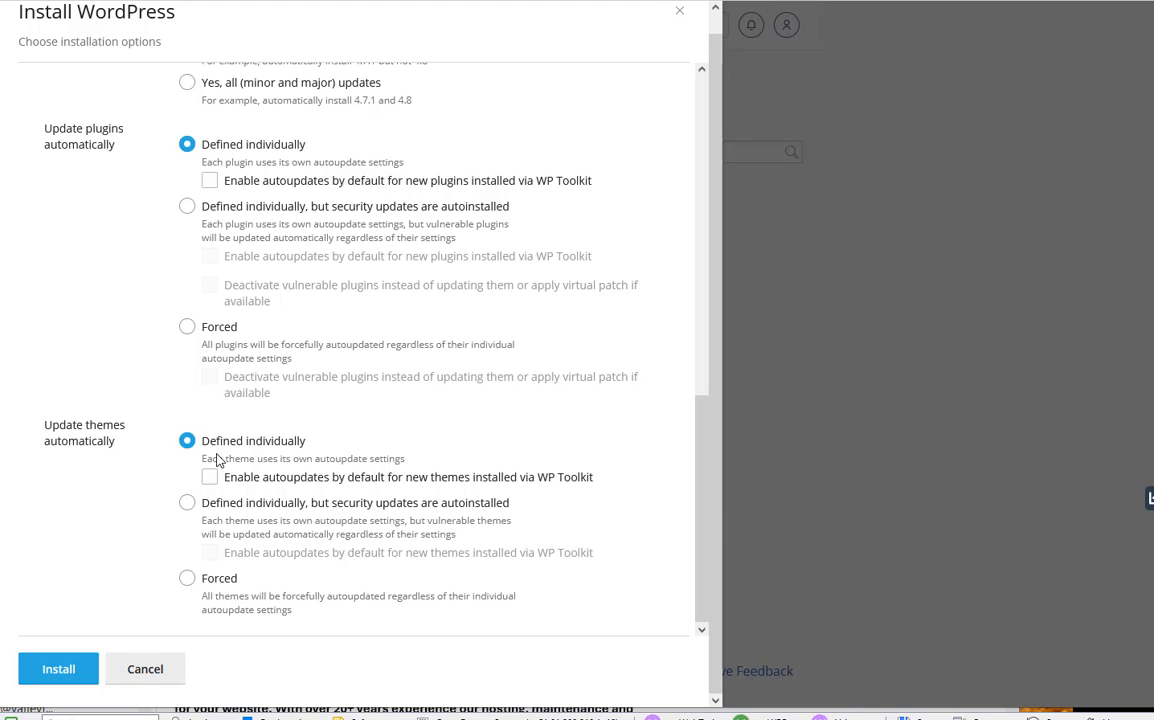
{"action": "scroll", "coordinate": [355, 360], "scroll_direction": "up", "scroll_amount": 1}
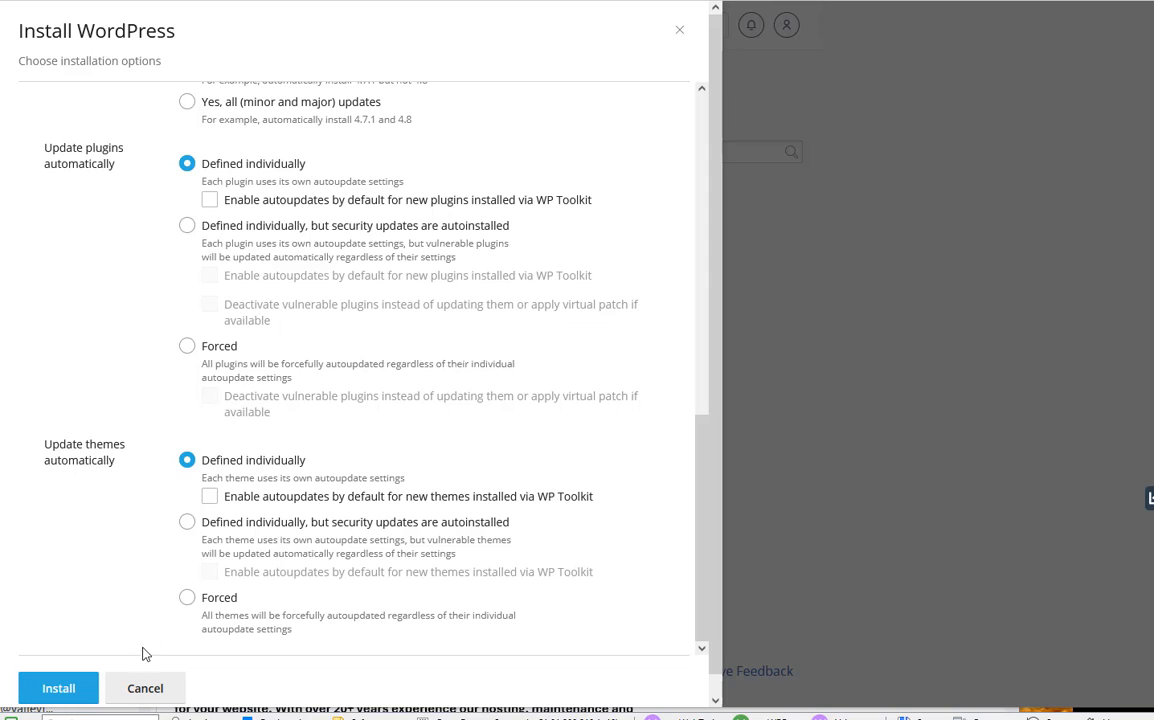
{"action": "left_click", "coordinate": [60, 691]}
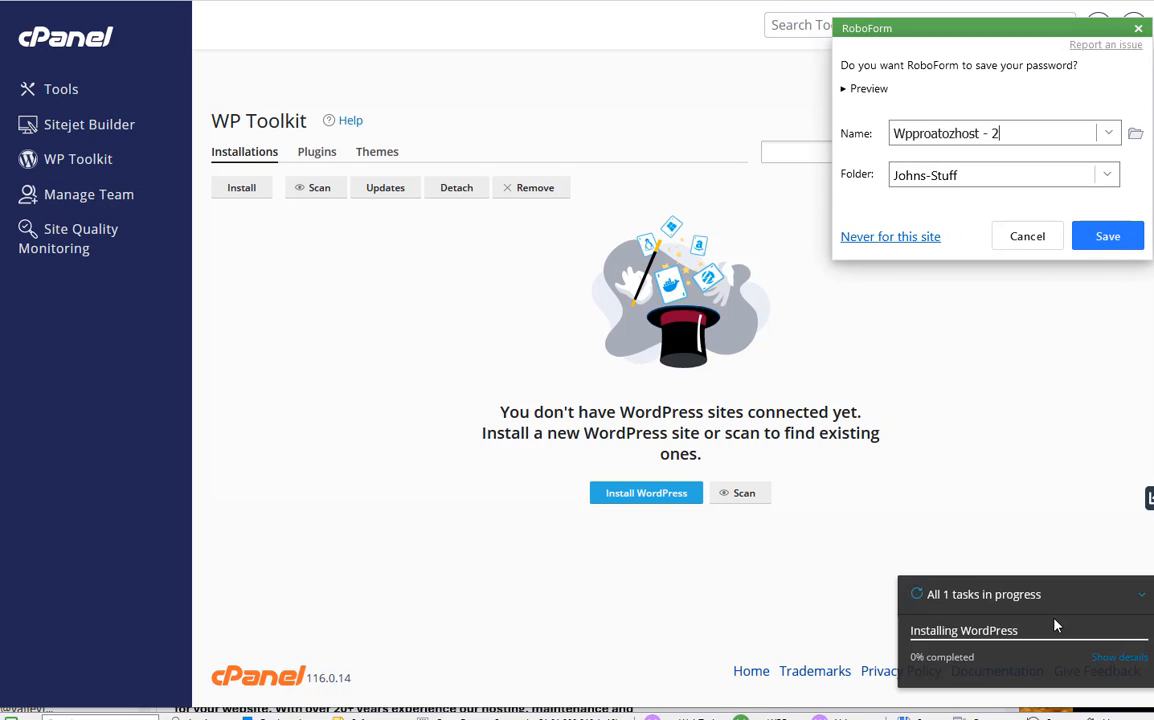
{"action": "left_click", "coordinate": [1026, 236]}
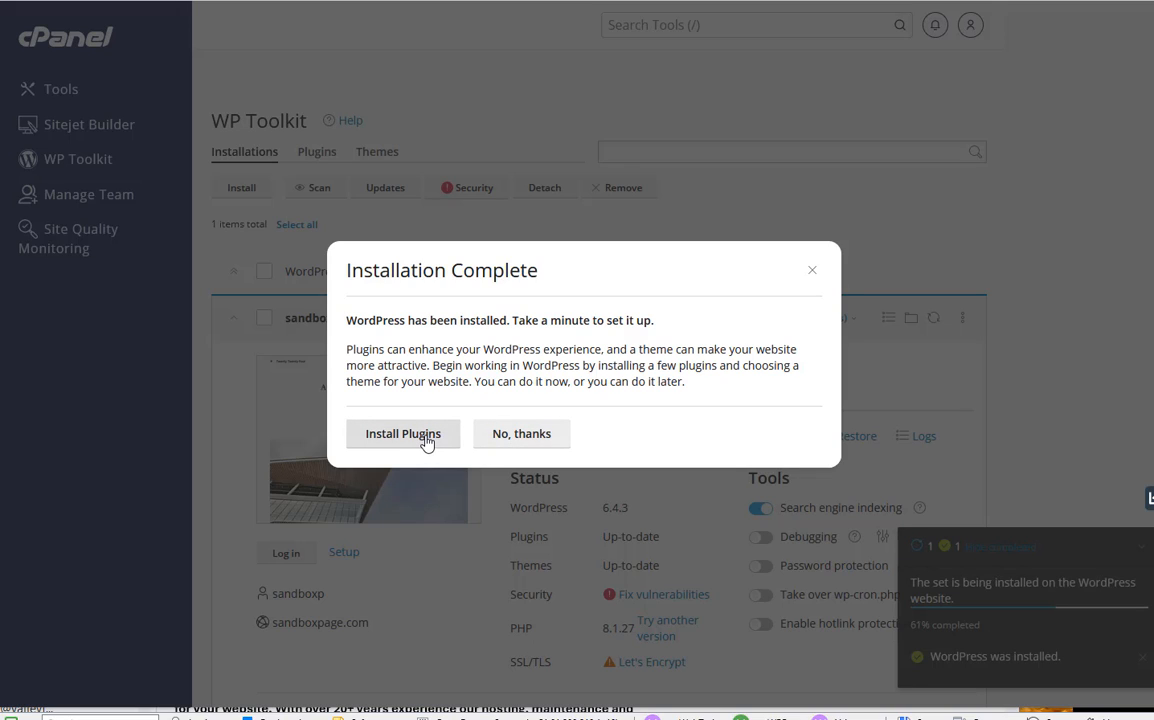
{"action": "left_click", "coordinate": [520, 435]}
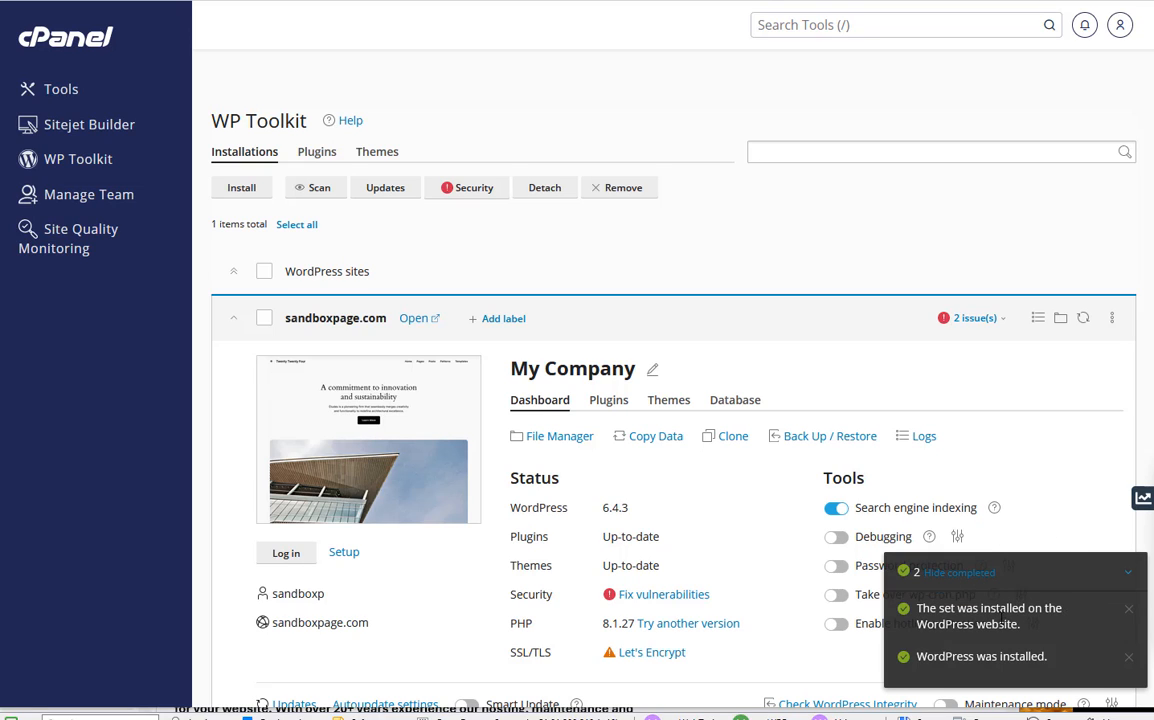
Step: Collapse the completed tasks notification and open the newly installed sandboxpage.com website
{"action": "left_click", "coordinate": [1130, 573]}
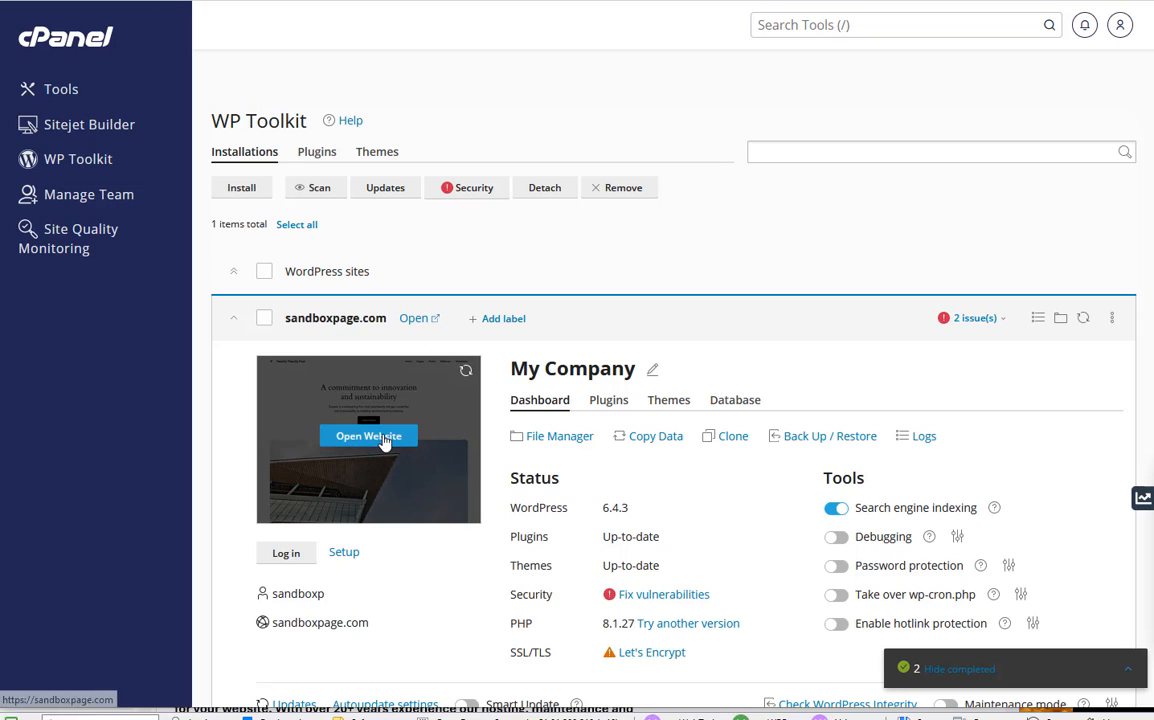
{"action": "left_click", "coordinate": [385, 440]}
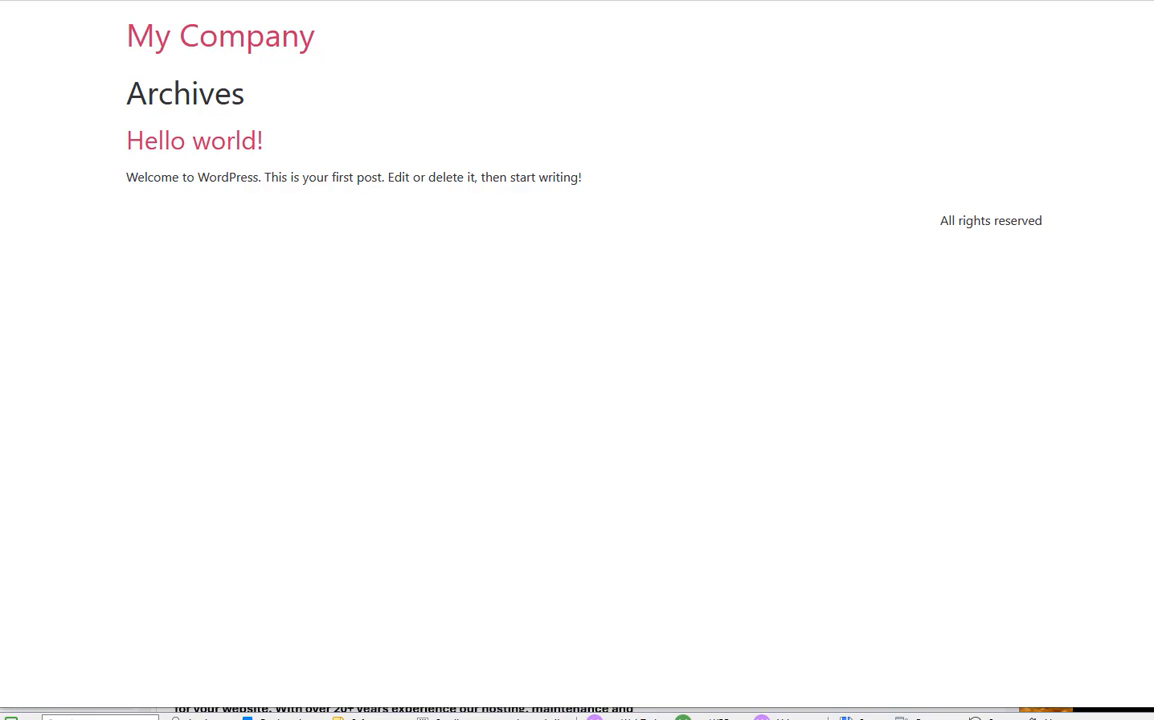
Step: Return to WP Toolkit, log in to the sandboxpage.com WordPress admin from there, and look over its dashboard
{"action": "left_click", "coordinate": [800, 1]}
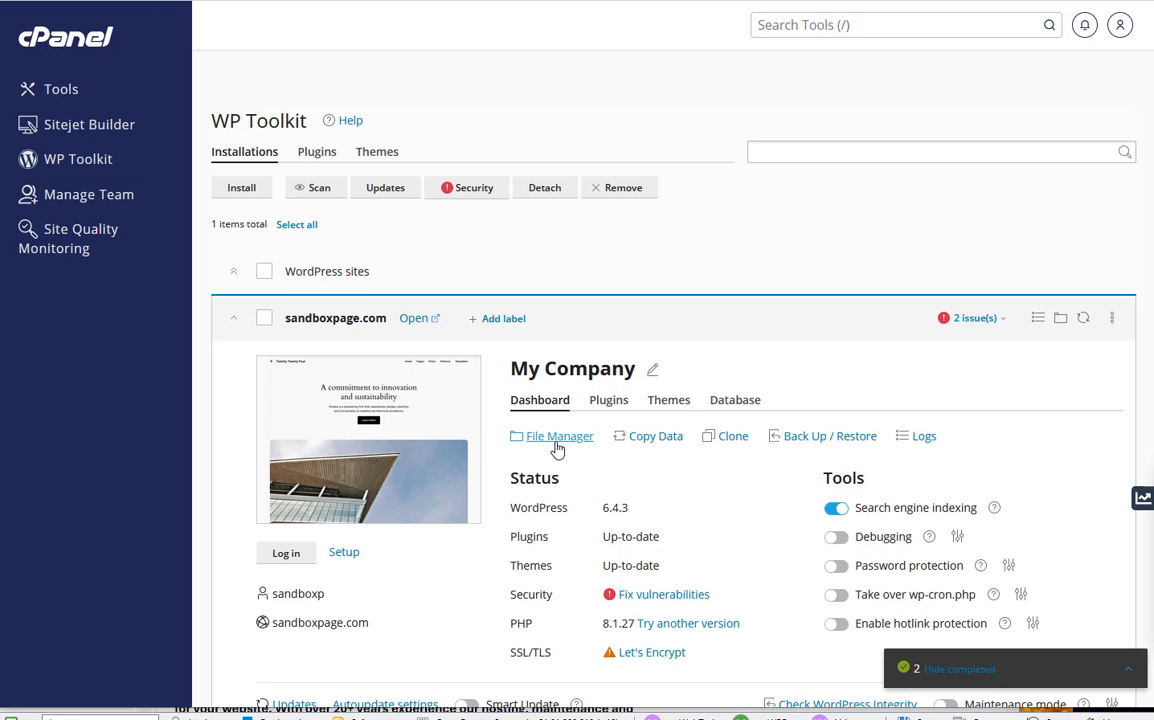
{"action": "scroll", "coordinate": [588, 450], "scroll_direction": "down", "scroll_amount": 1}
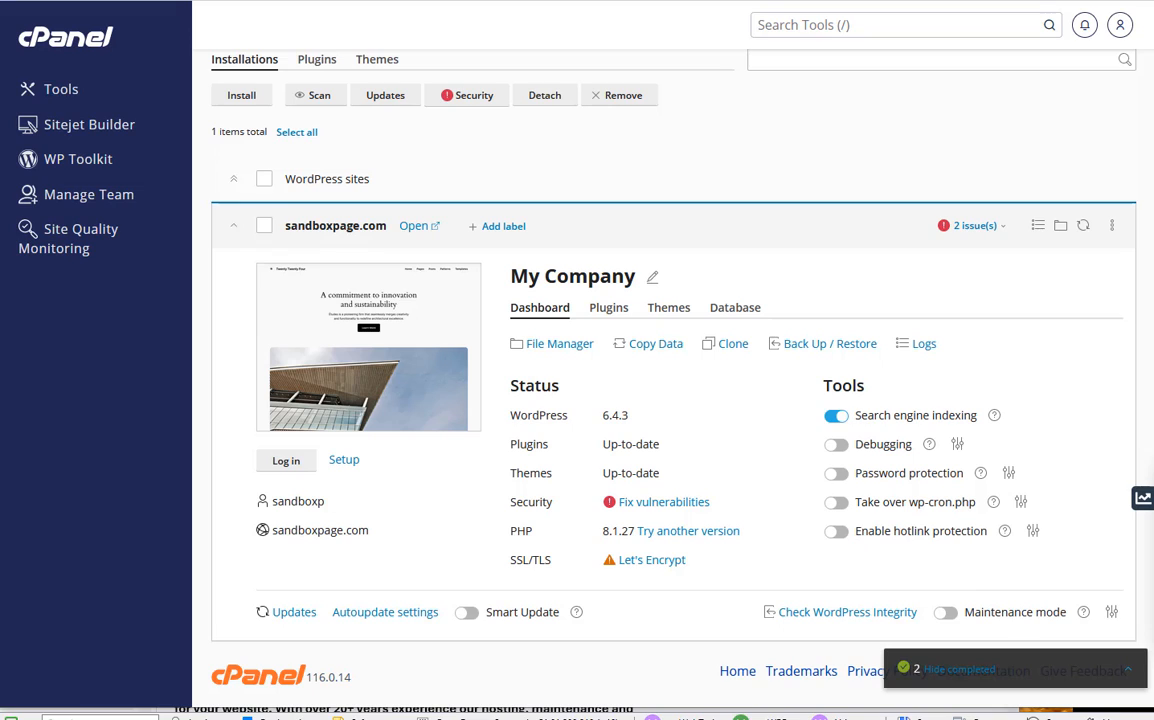
{"action": "left_click", "coordinate": [285, 461]}
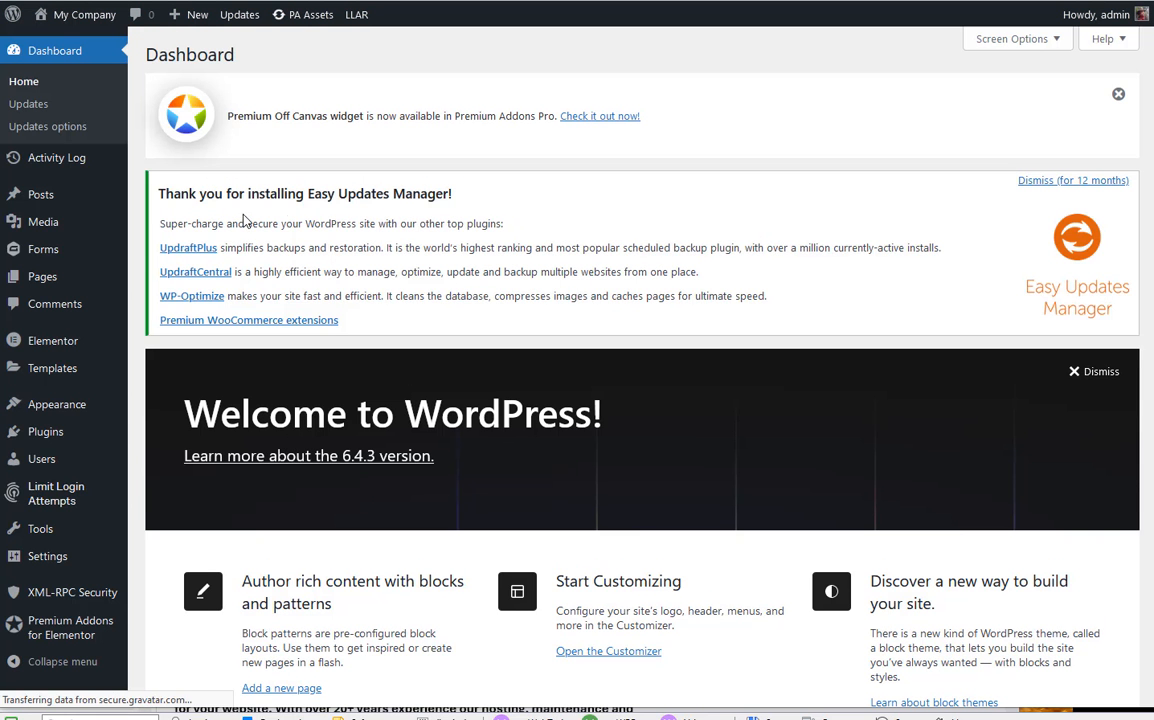
{"action": "scroll", "coordinate": [160, 280], "scroll_direction": "down", "scroll_amount": 7}
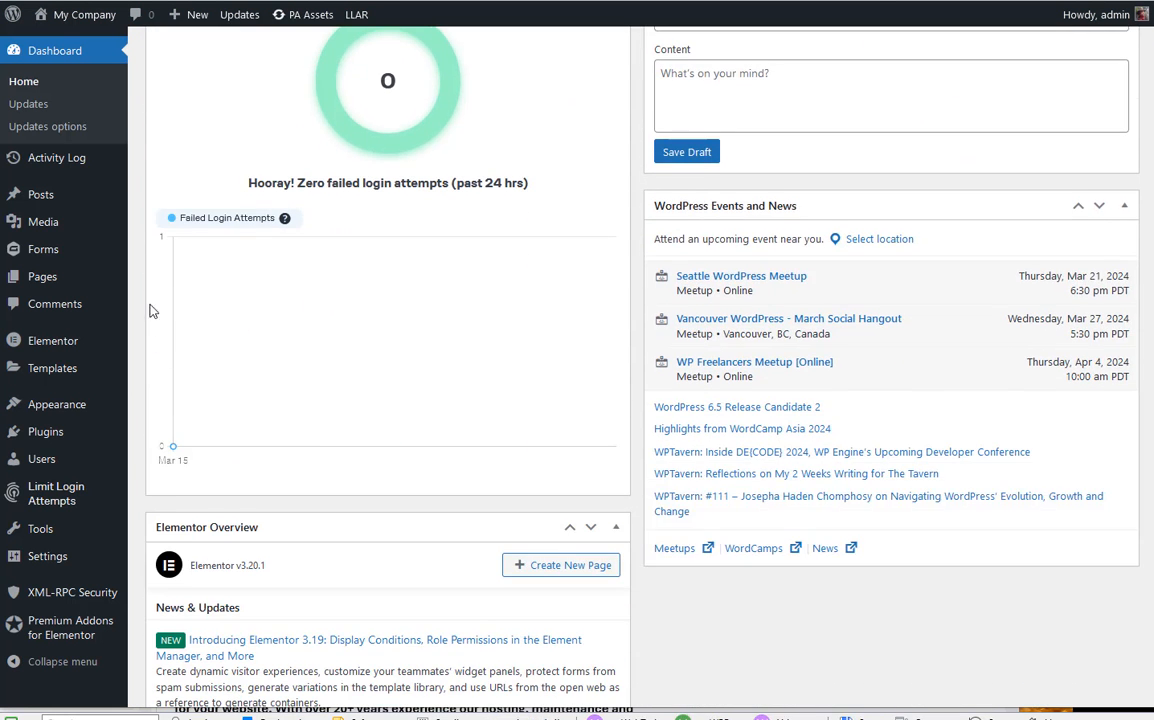
{"action": "scroll", "coordinate": [142, 327], "scroll_direction": "up", "scroll_amount": 5}
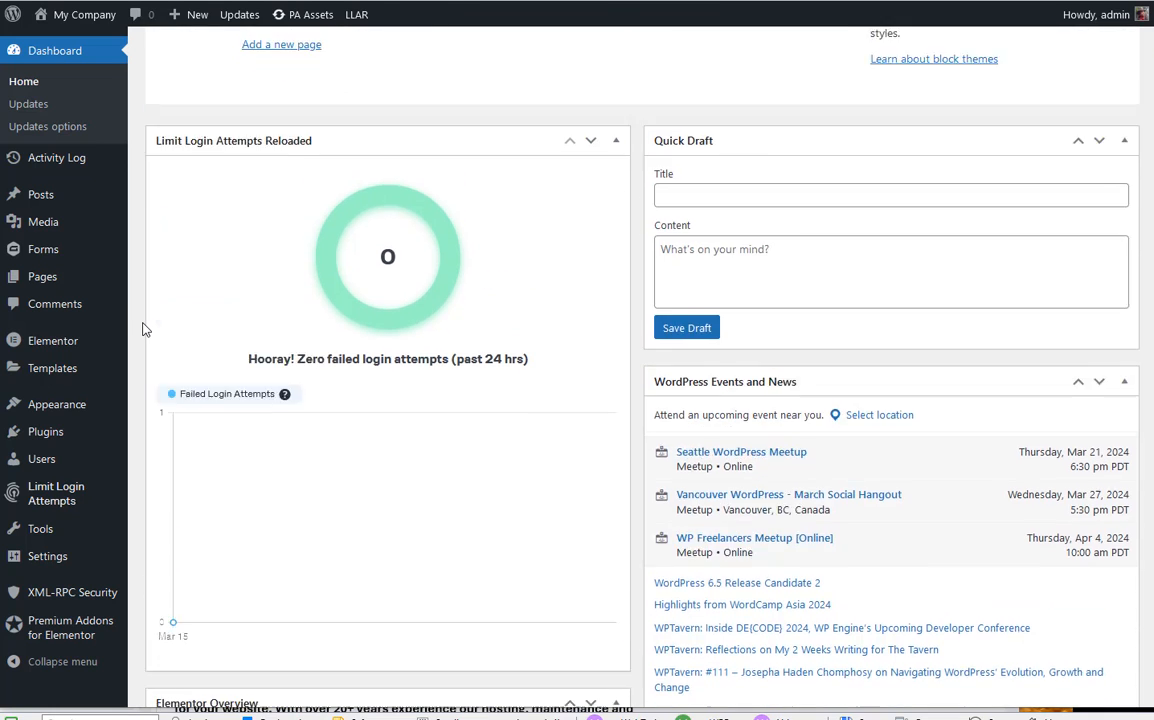
{"action": "scroll", "coordinate": [142, 327], "scroll_direction": "up", "scroll_amount": 4}
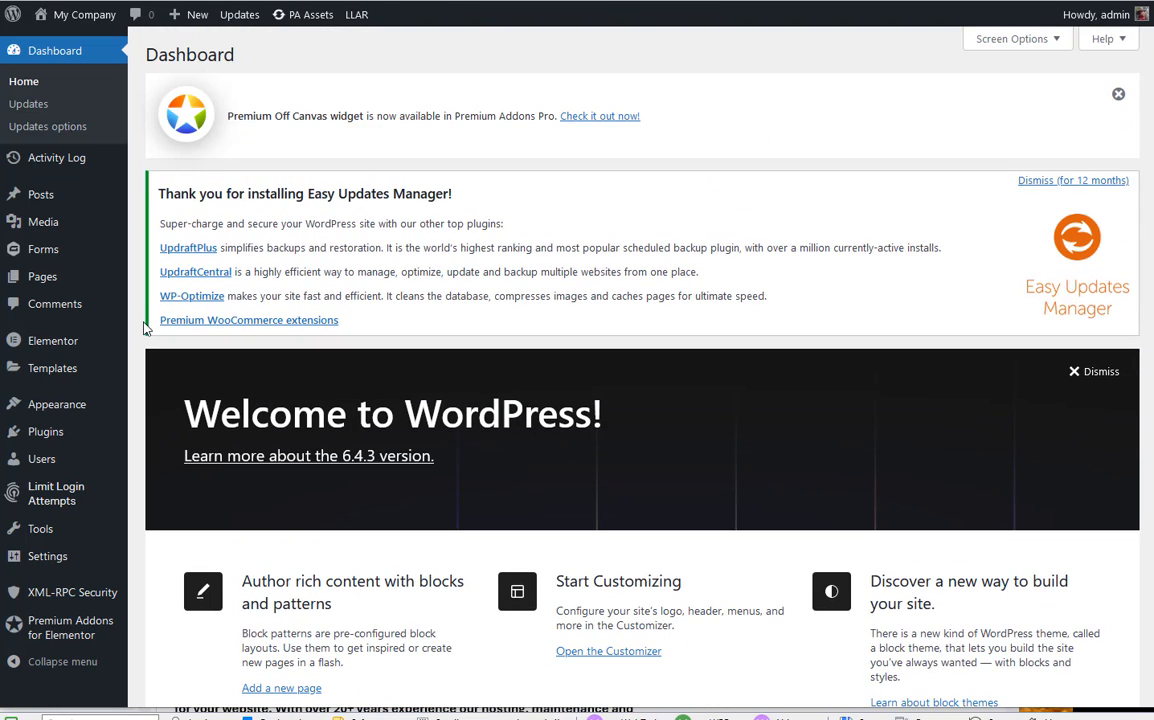